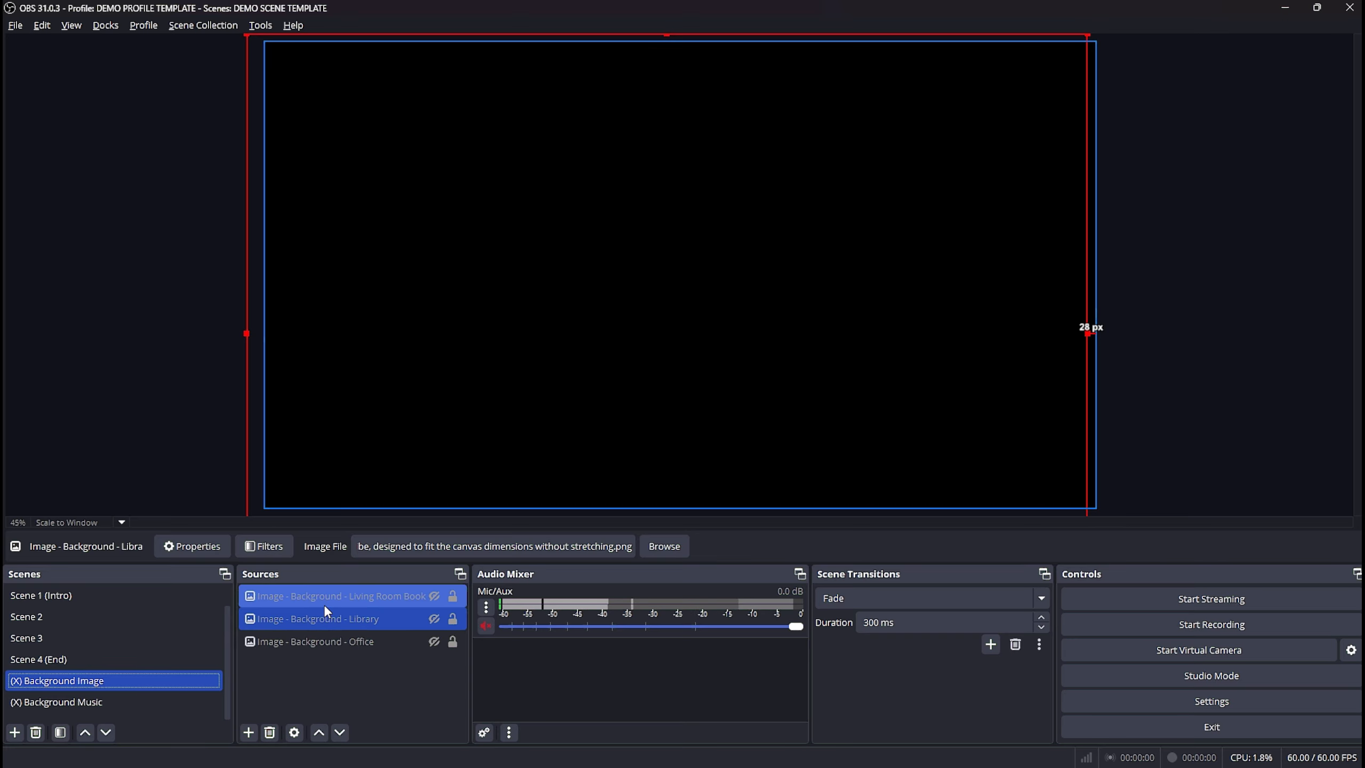
- Add a Color Correction effect filter with its default name to the Living Room Bookcases background image
right_click(330, 596)
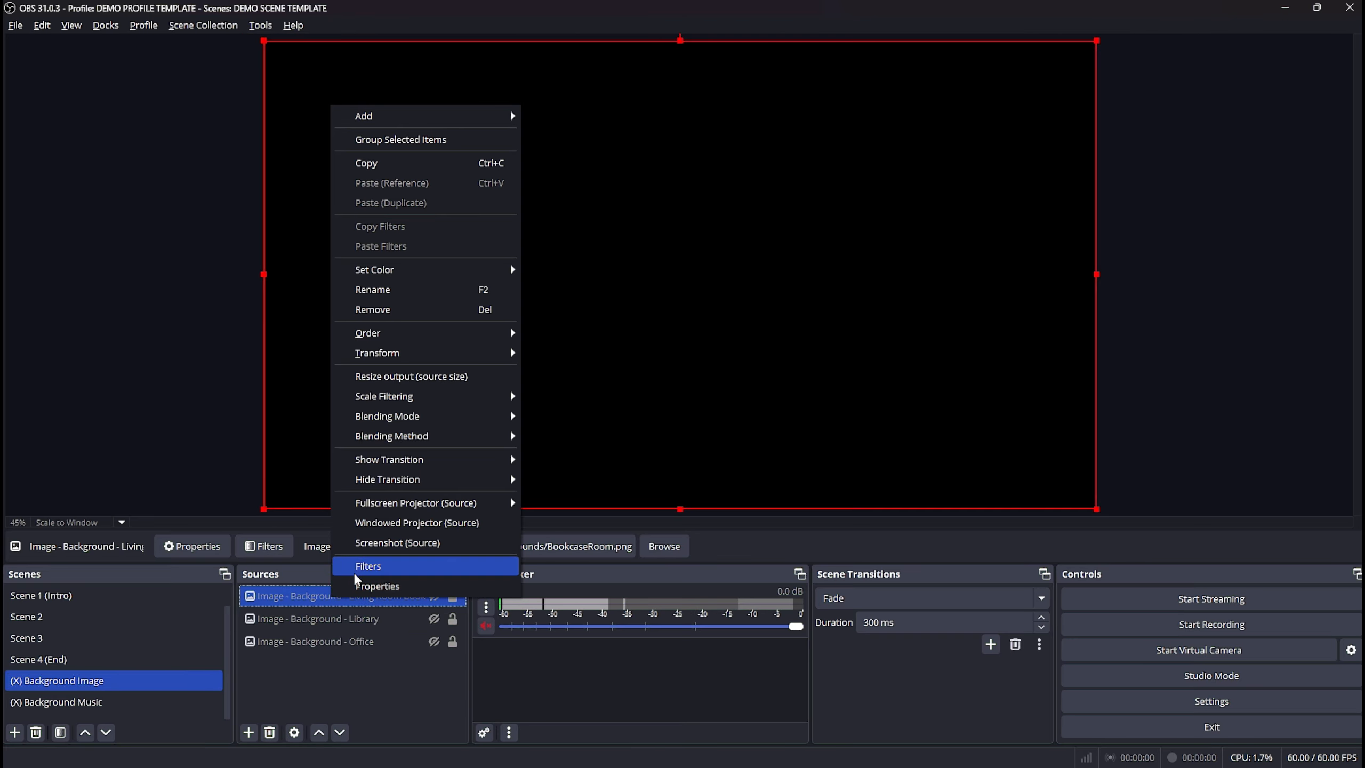
left_click(371, 566)
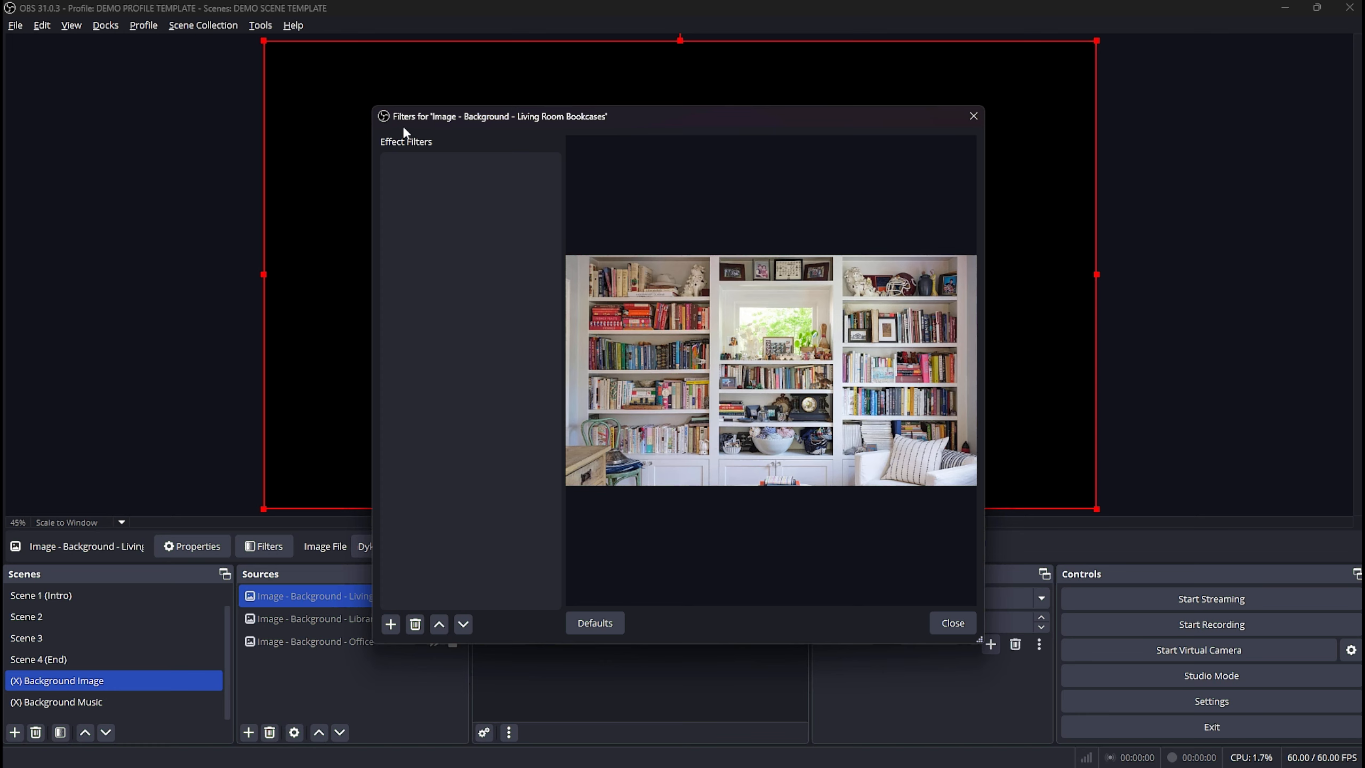
left_click(391, 623)
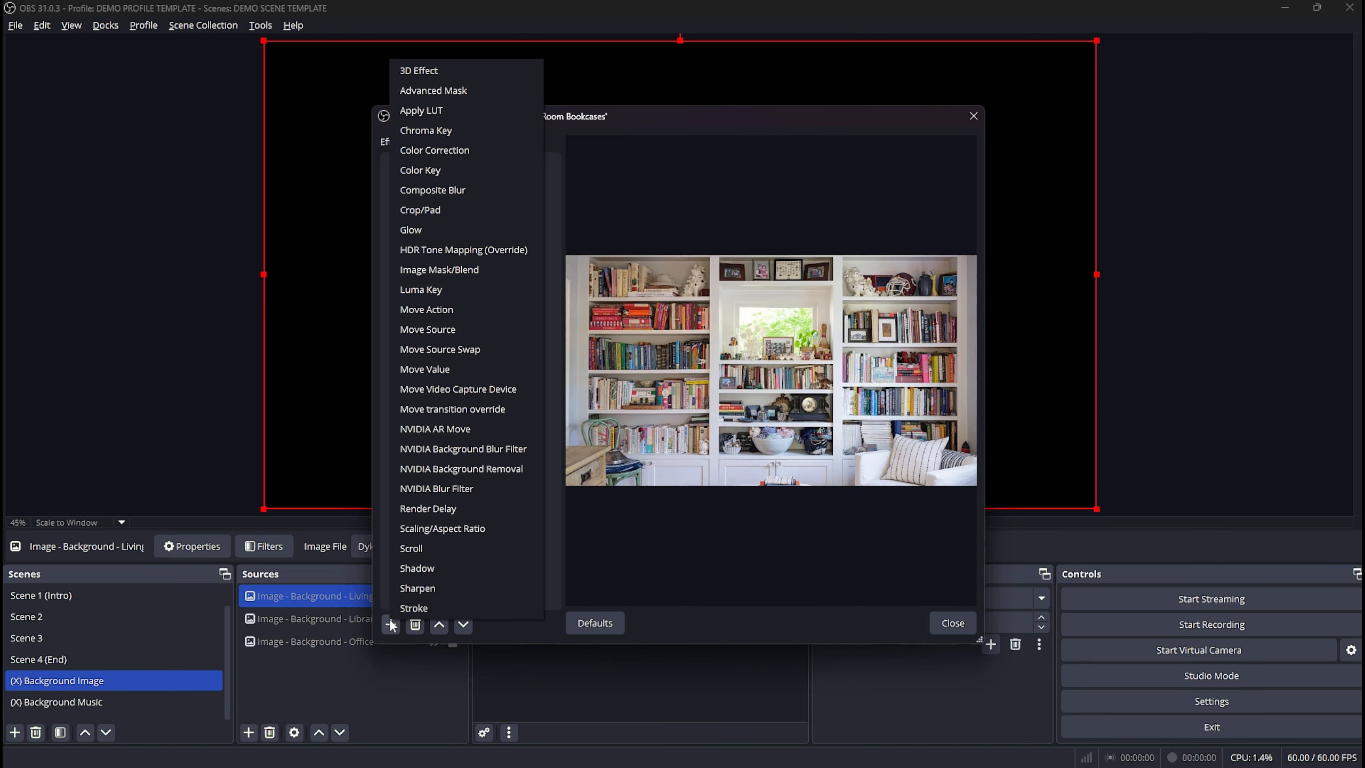
left_click(445, 152)
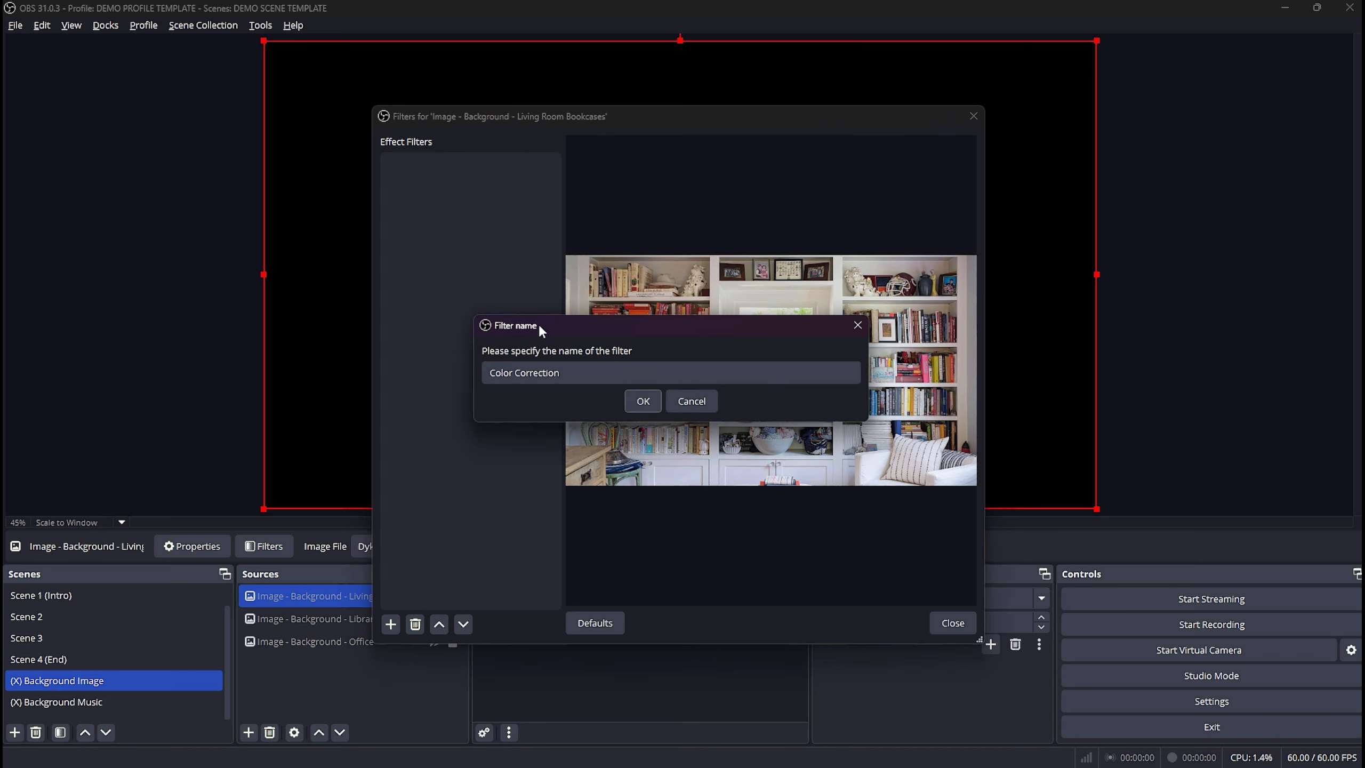
left_click(639, 400)
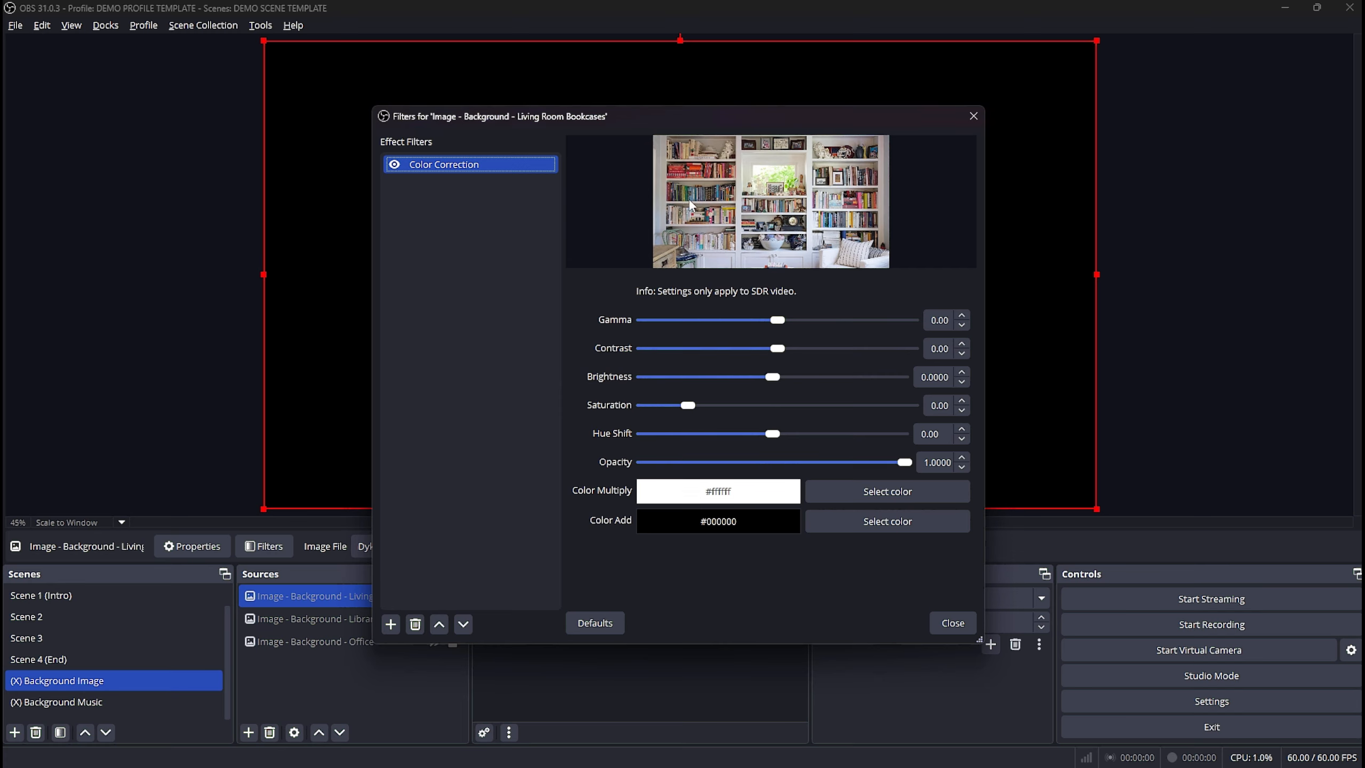
left_click(951, 626)
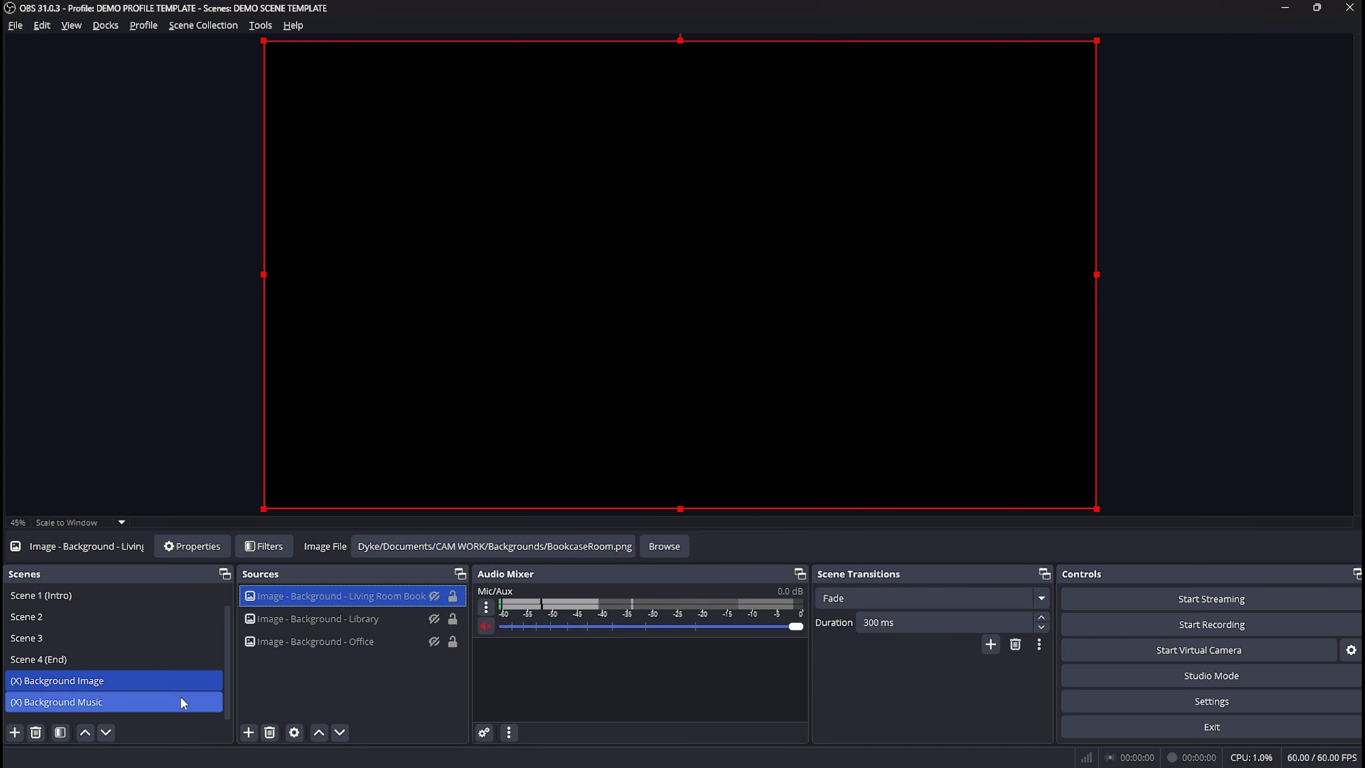
- Review the Compressor filter settings of the Coupe - The Grand Affair media source in the (X) Background Music scene
left_click(180, 699)
left_click(333, 596)
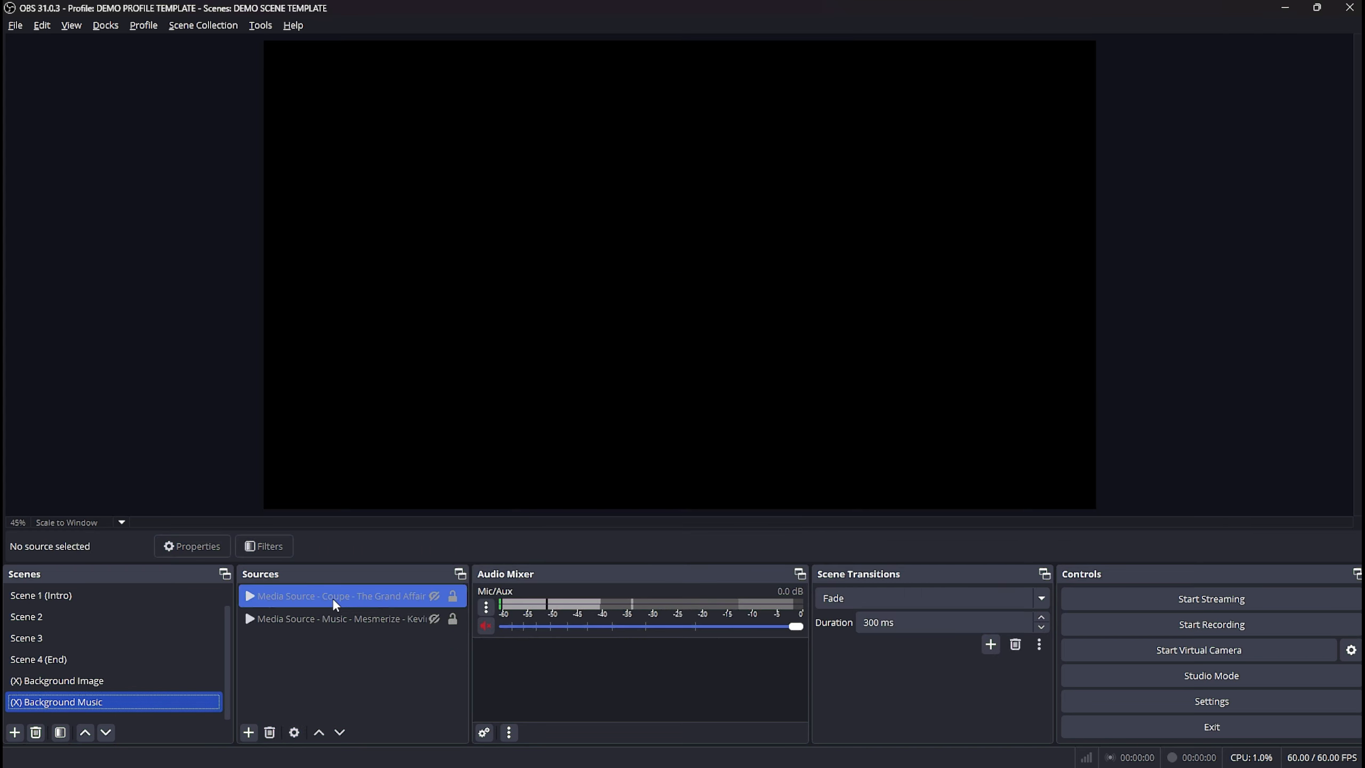
right_click(360, 602)
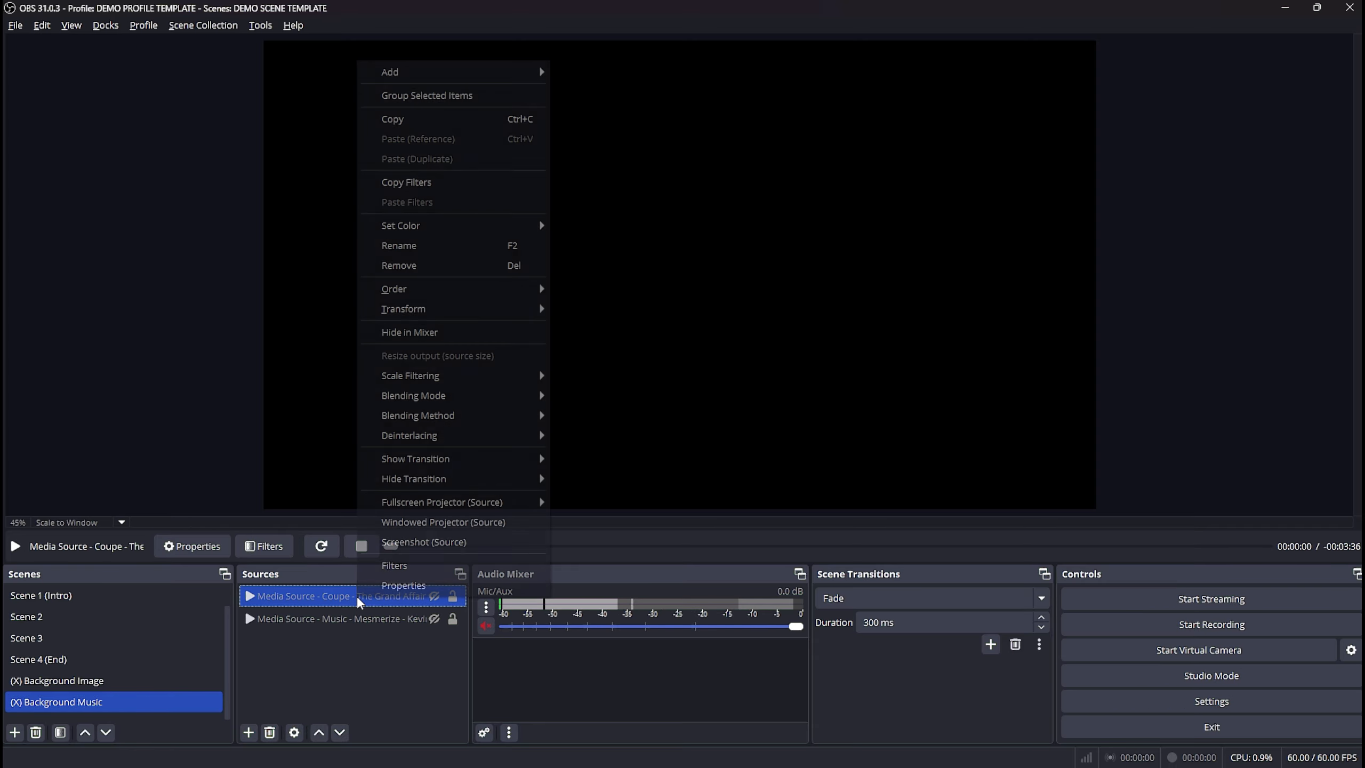
left_click(393, 566)
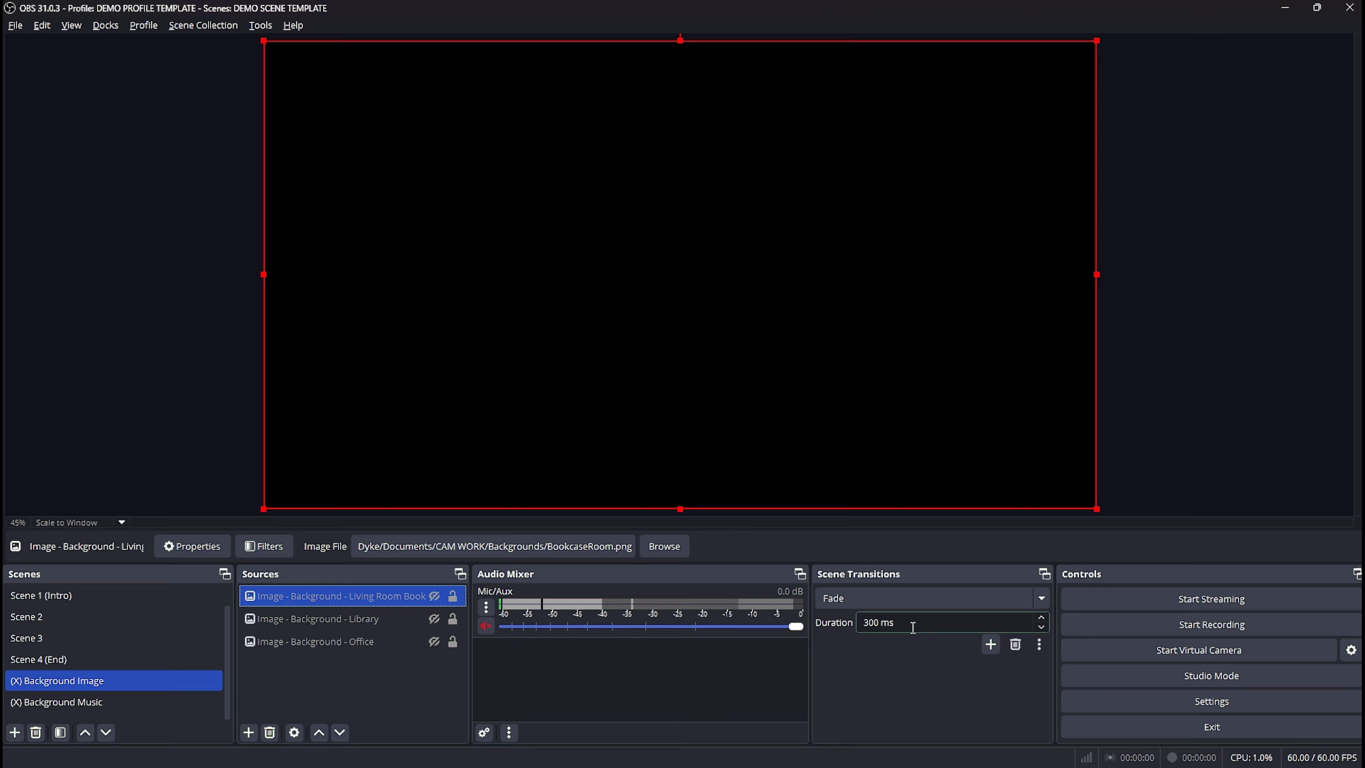
left_click(180, 695)
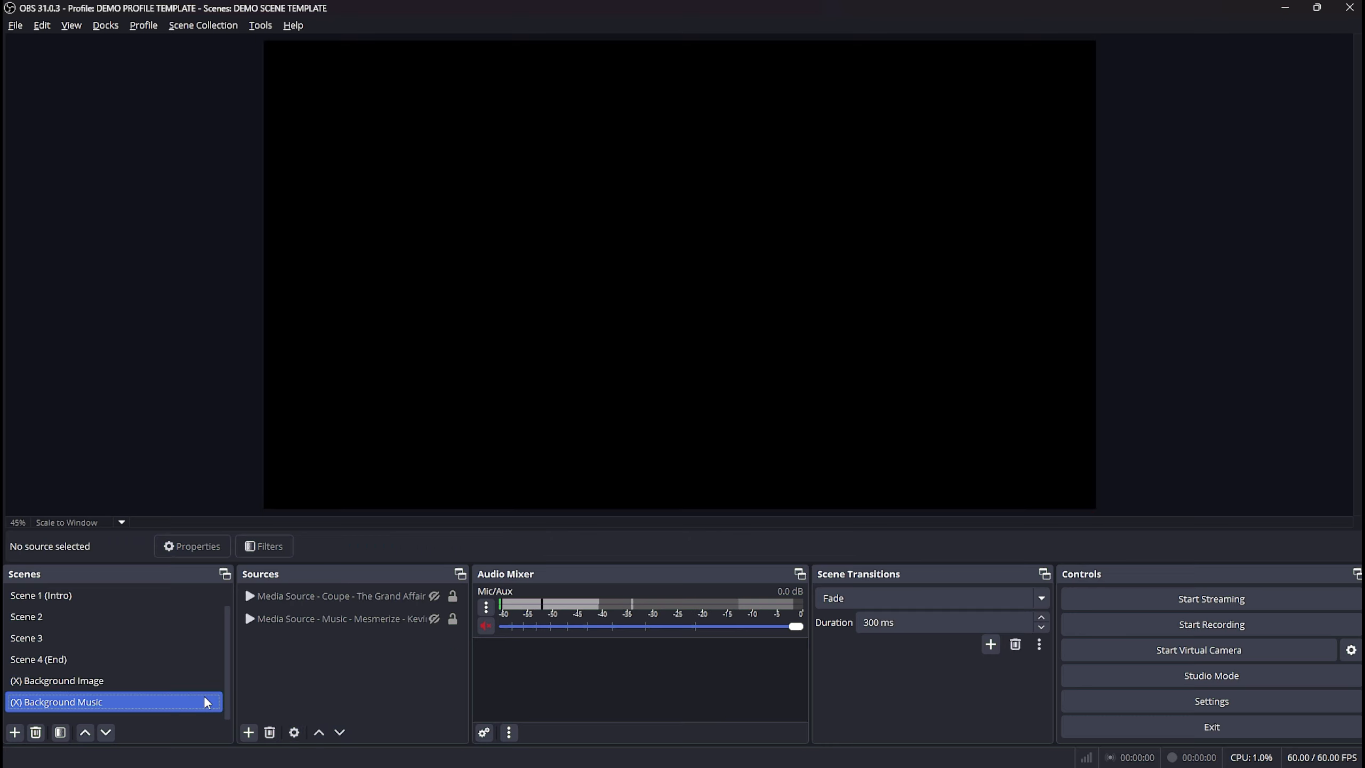
left_click(358, 598)
right_click(358, 597)
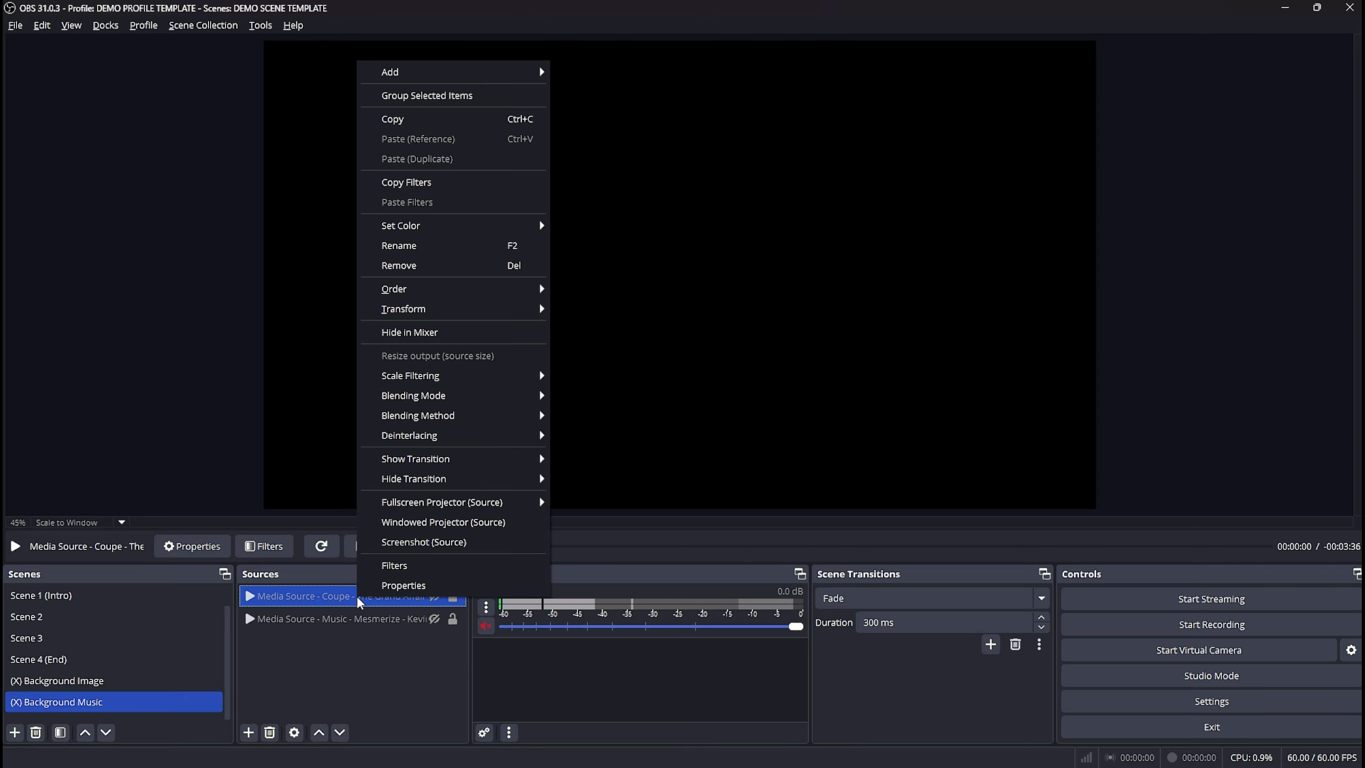
left_click(391, 567)
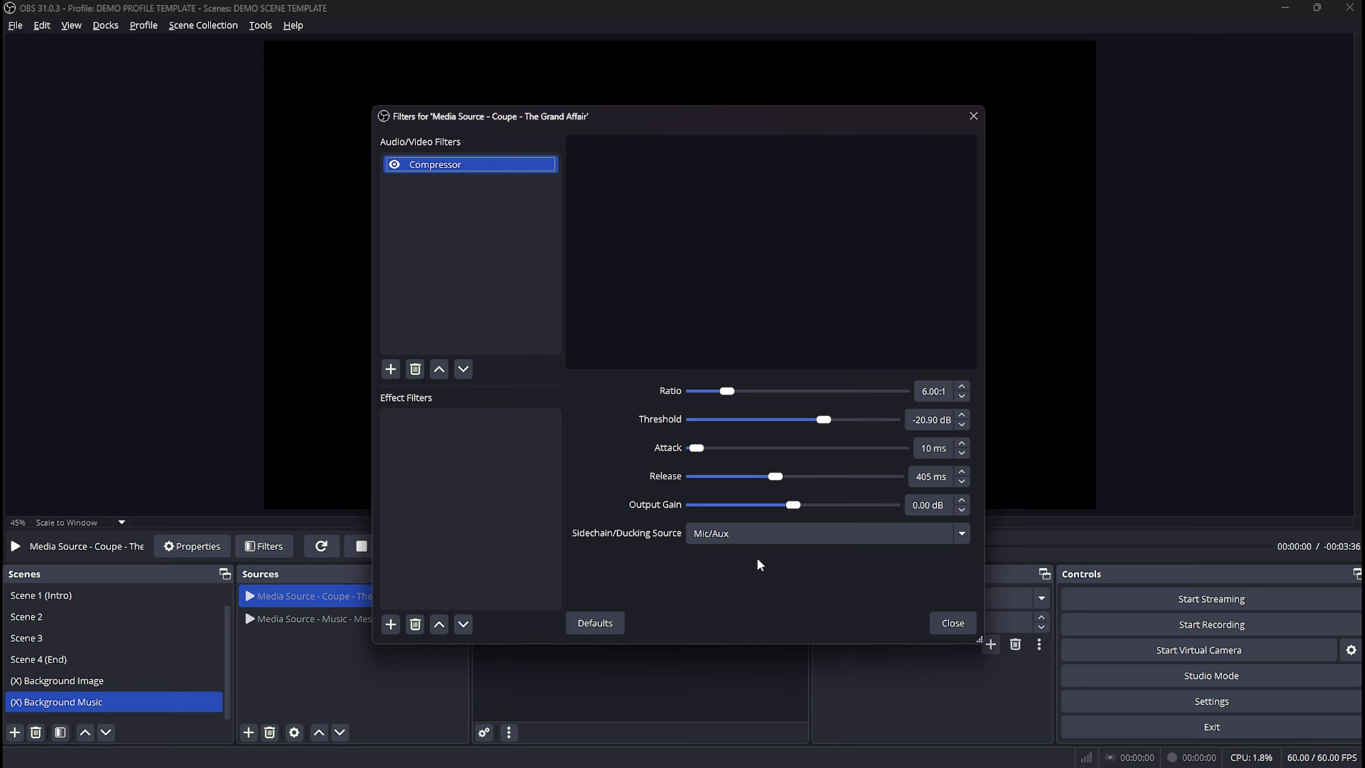
left_click(953, 622)
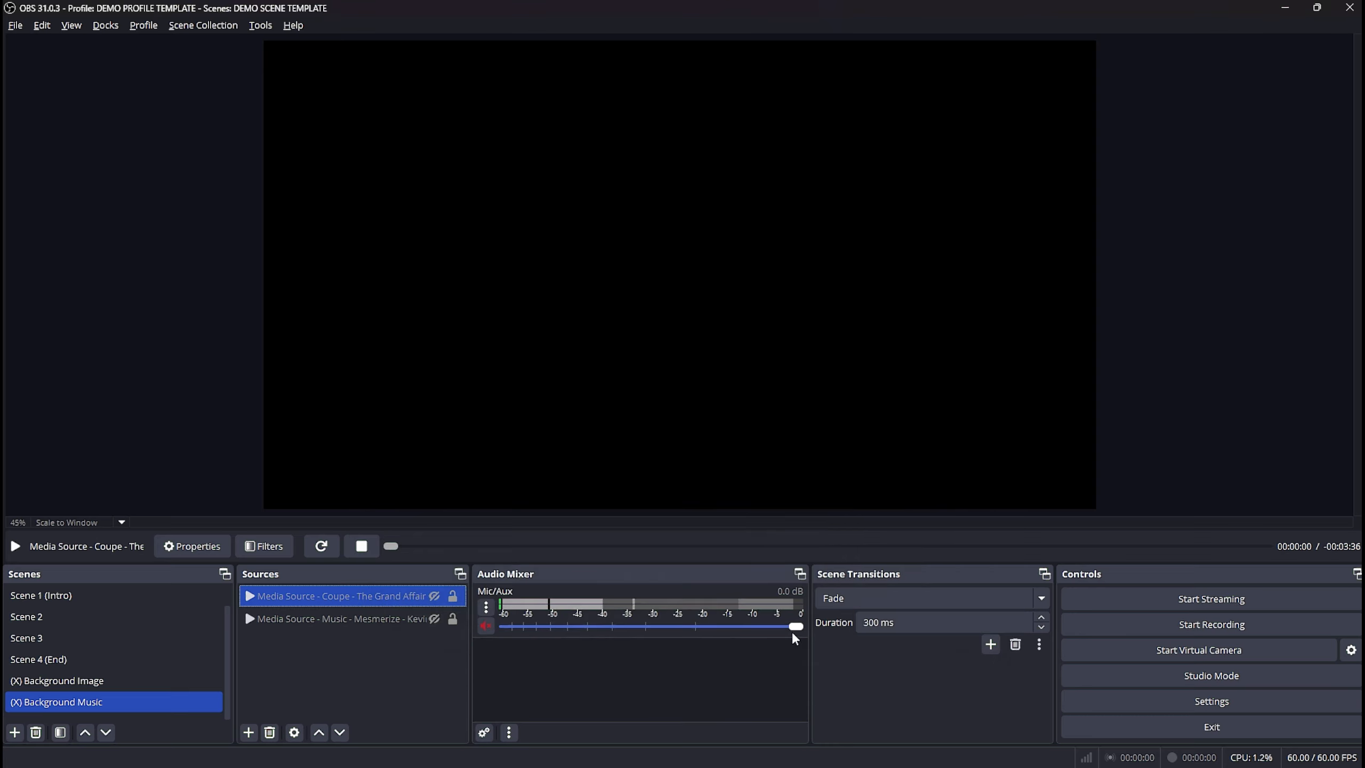
- Copy the filters from the Coupe - The Grand Affair media source and paste them onto the Mesmerize media source
right_click(402, 596)
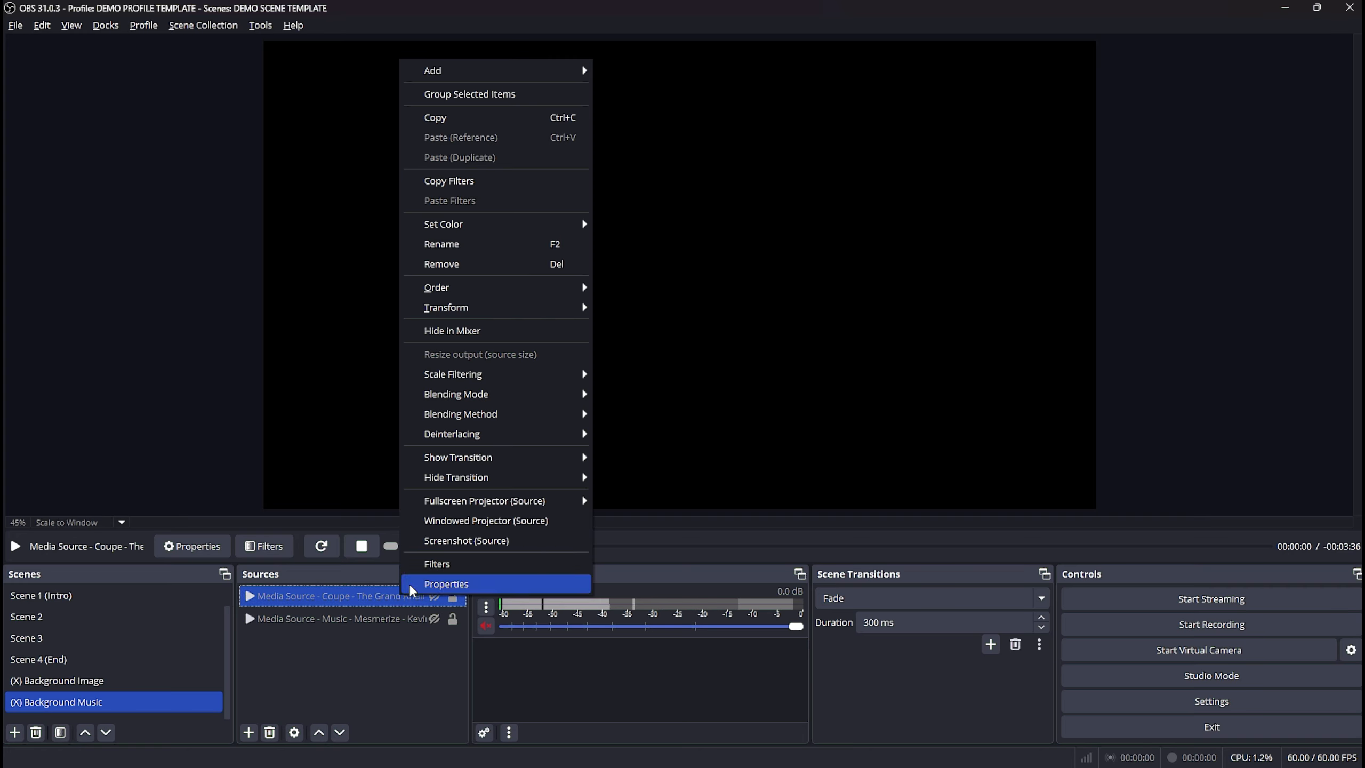
left_click(458, 189)
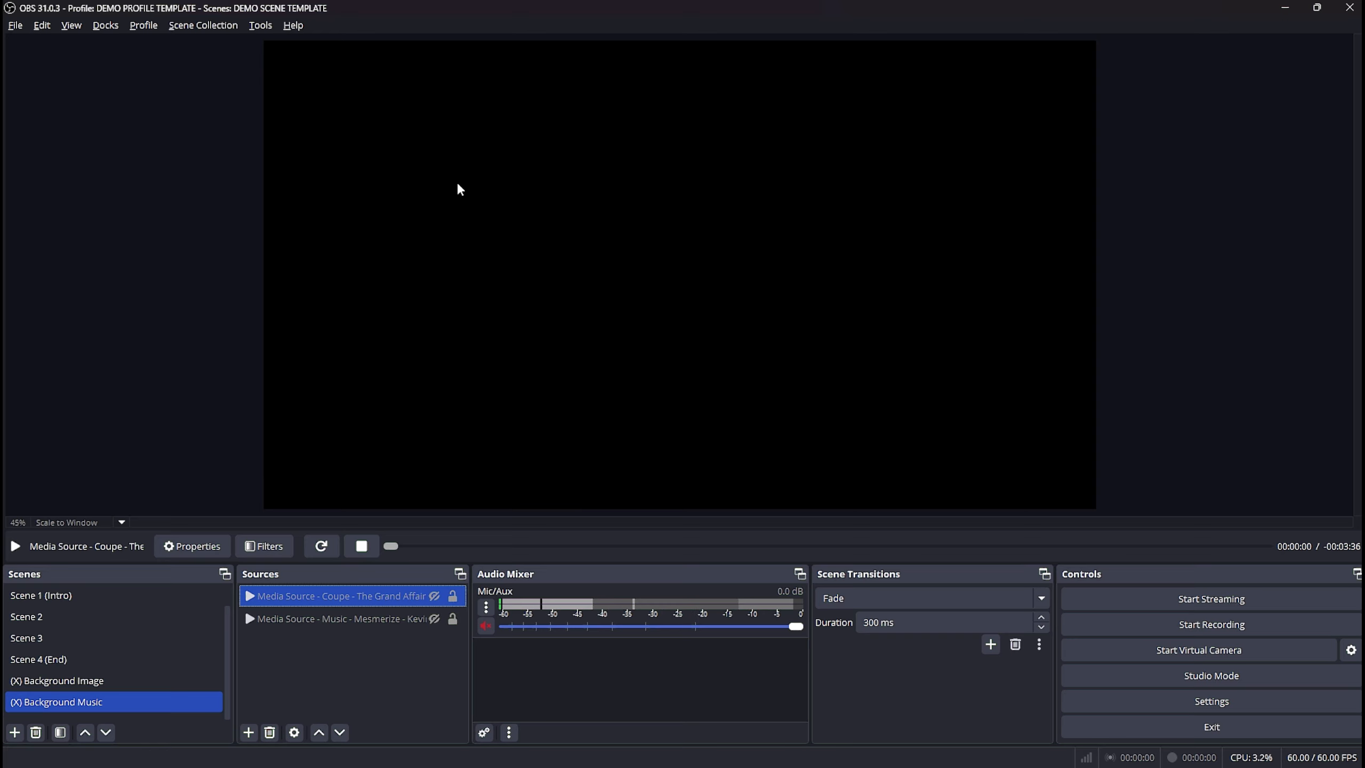
left_click(378, 613)
right_click(378, 613)
mouse_move(425, 428)
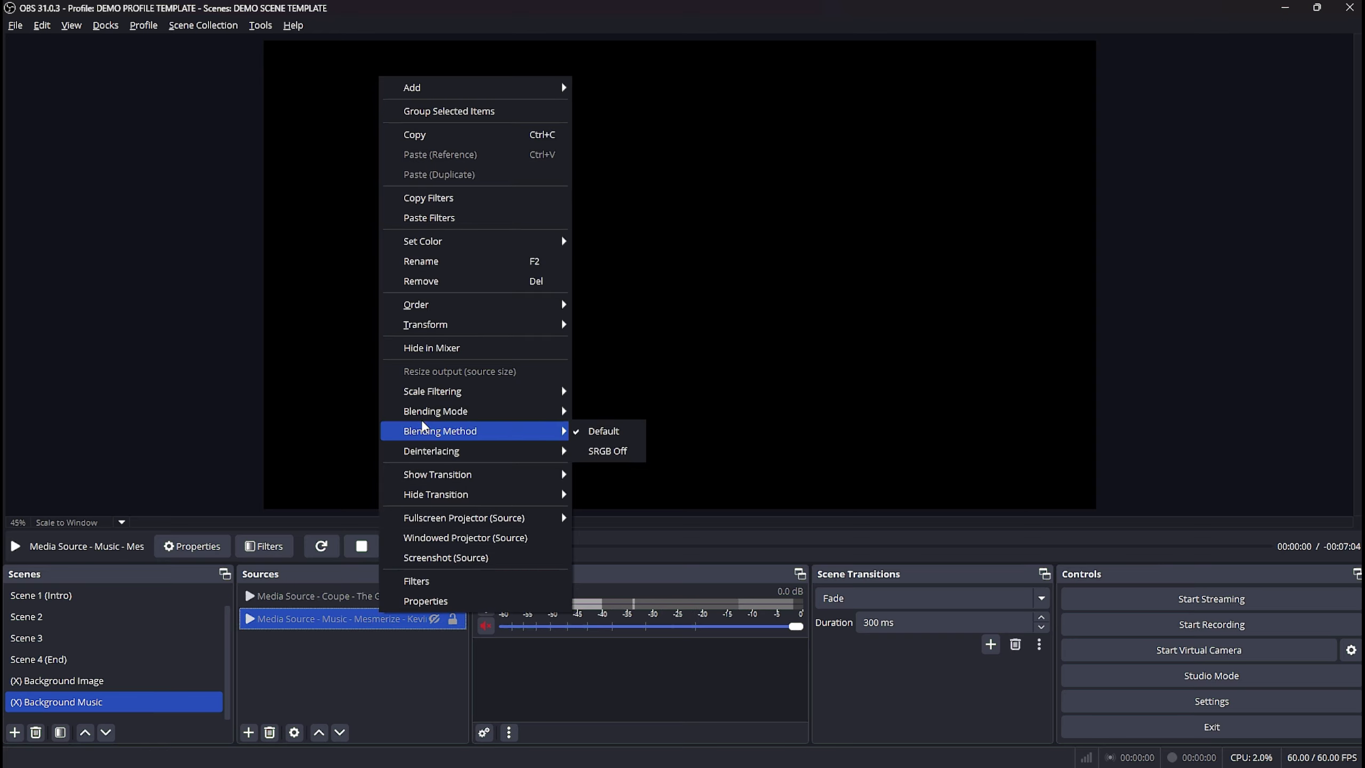
left_click(458, 221)
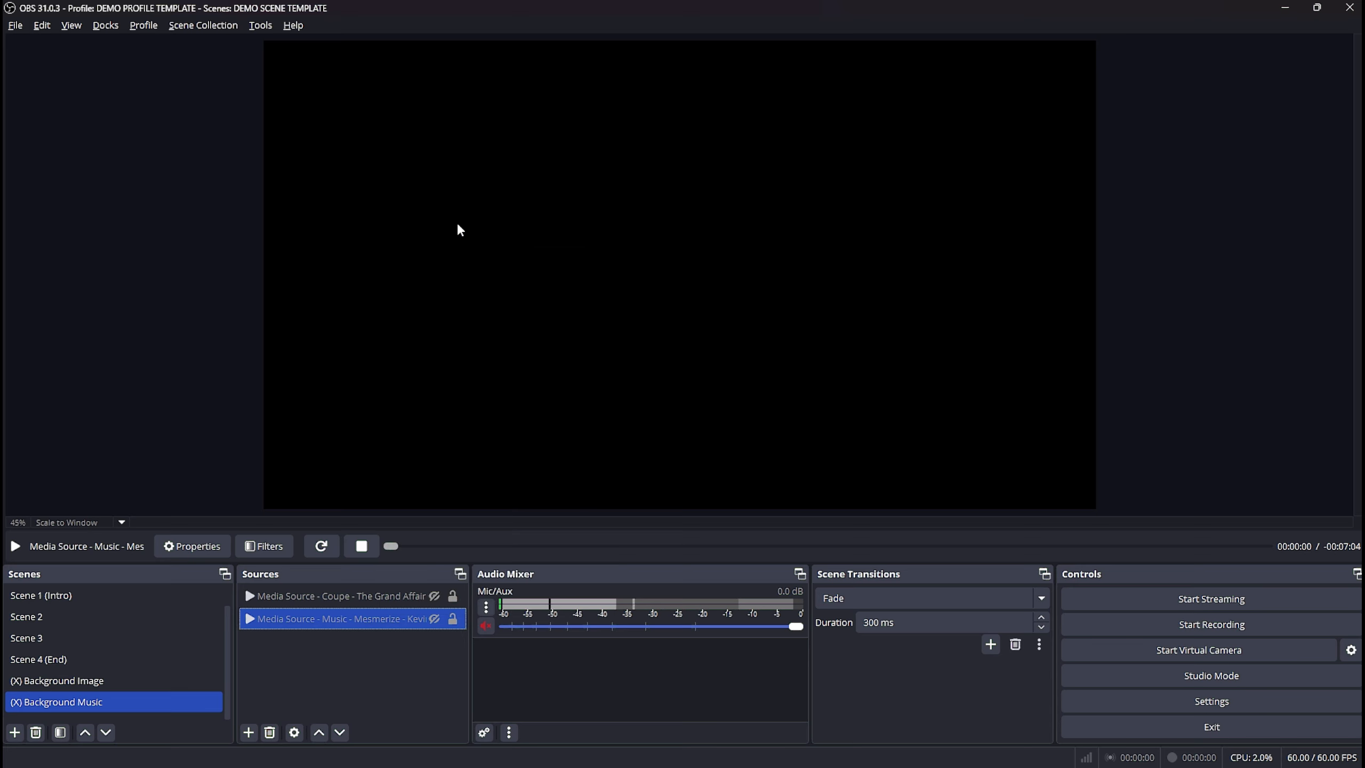
- Check the pasted Compressor filter's settings and sidechain/ducking source on the Mesmerize media source
right_click(393, 620)
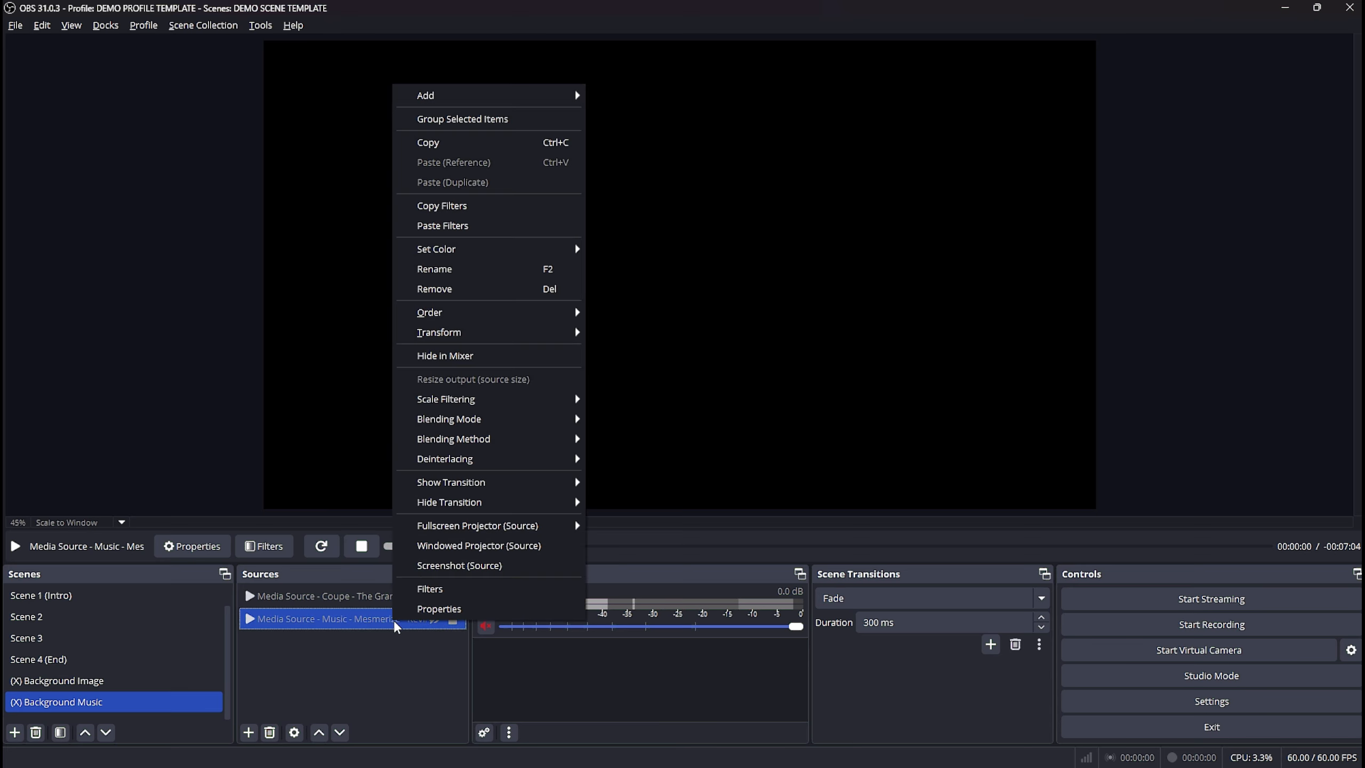
left_click(429, 589)
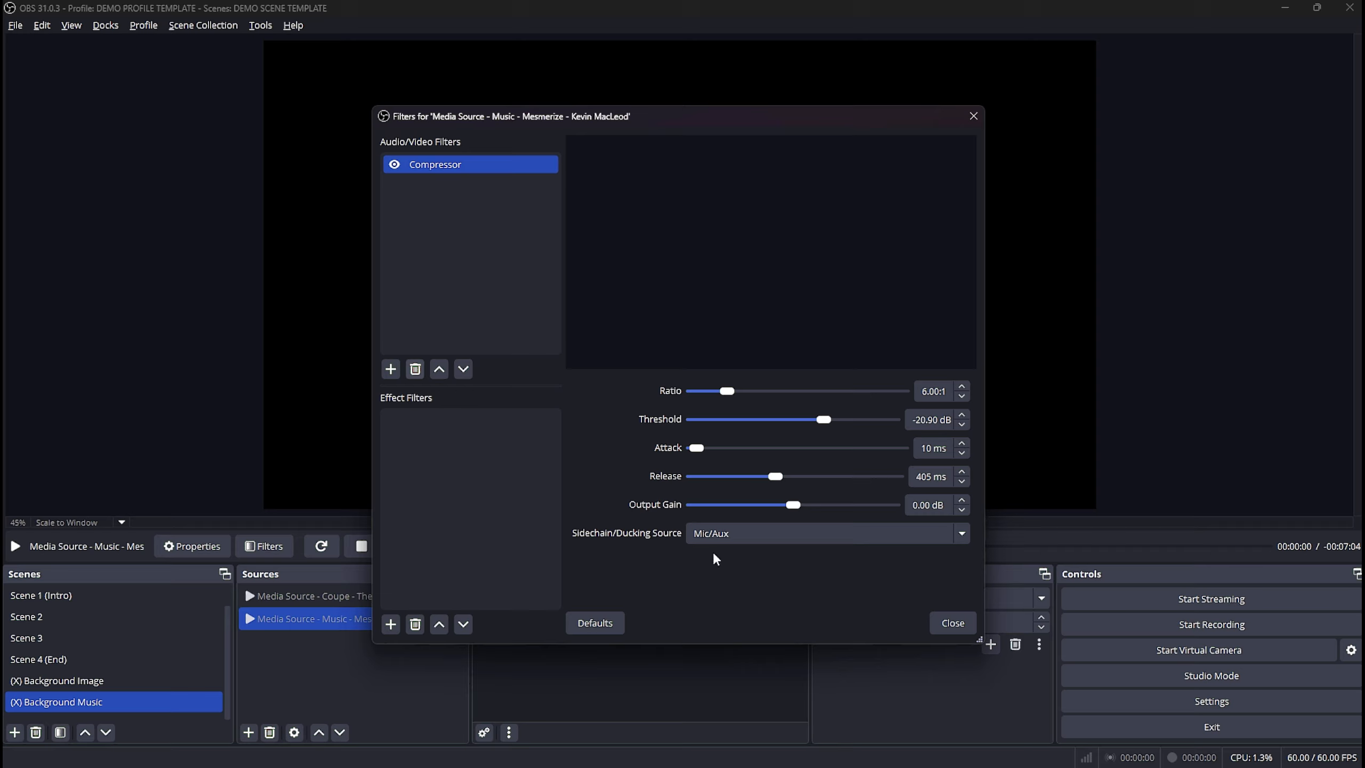
left_click(953, 623)
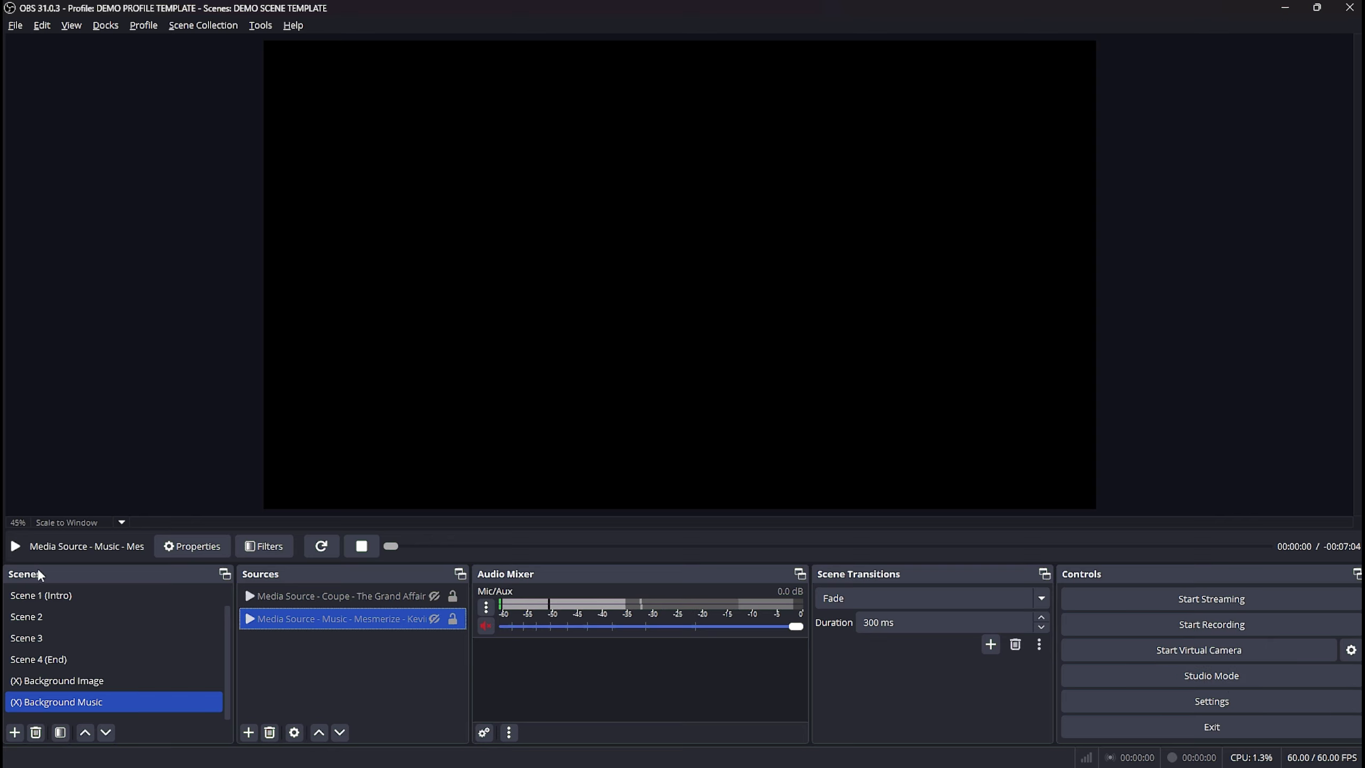
- Make the Living Room Bookcases background image visible in the (X) Background Image scene
left_click(37, 614)
left_click(32, 638)
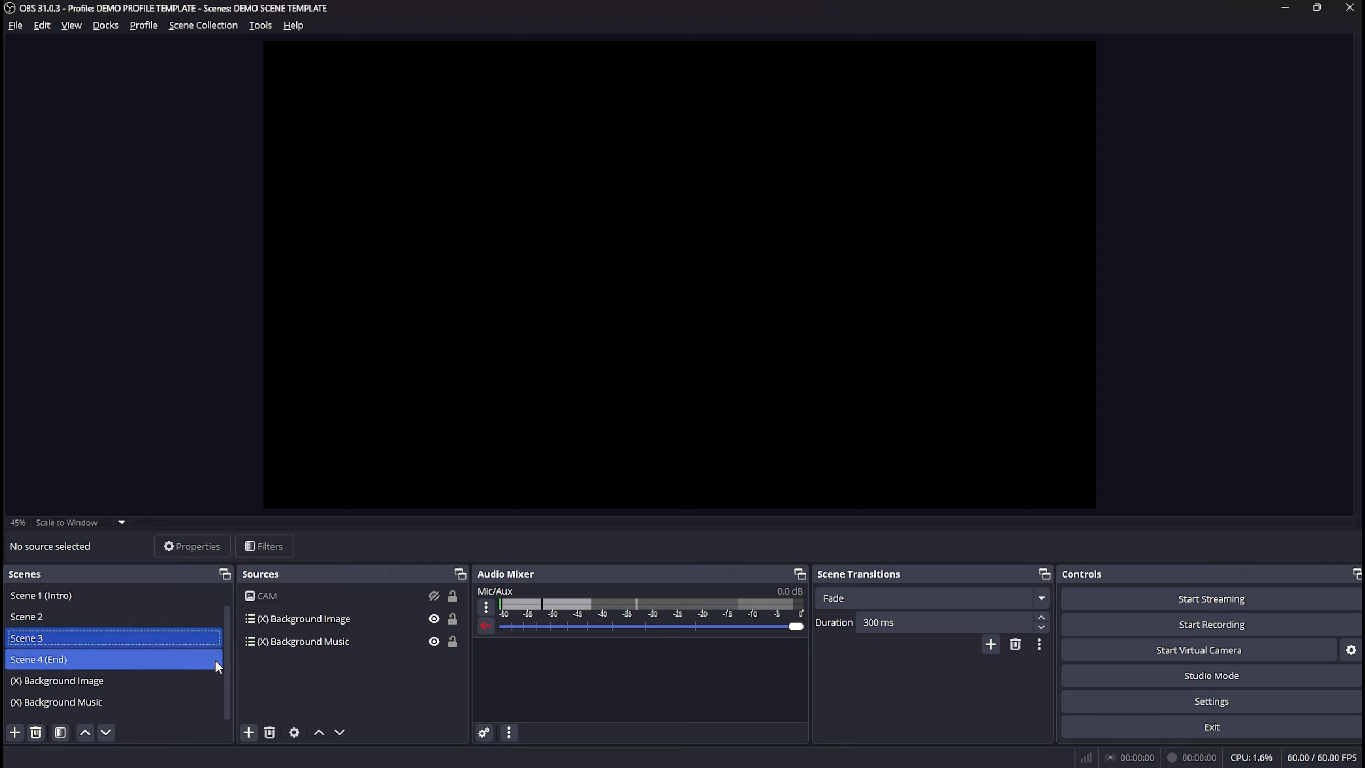
left_click(169, 683)
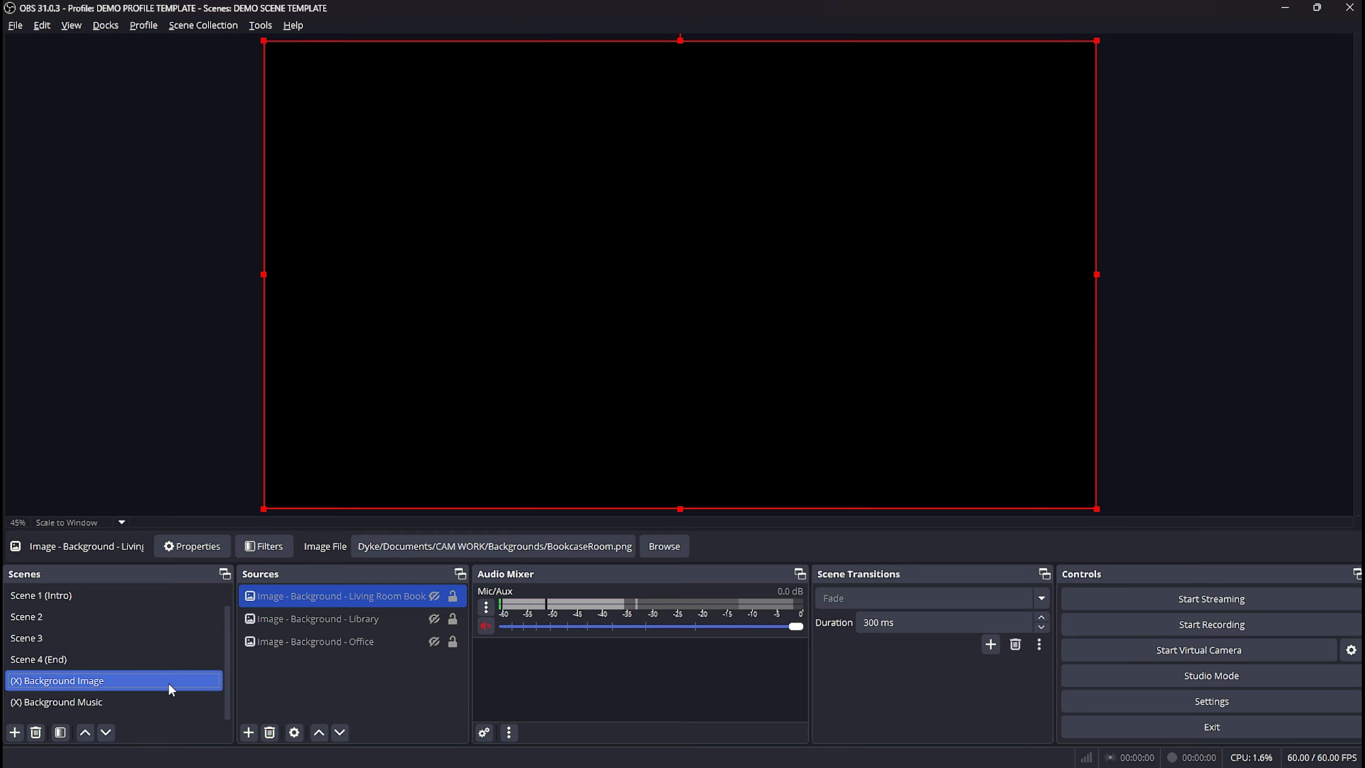
left_click(434, 595)
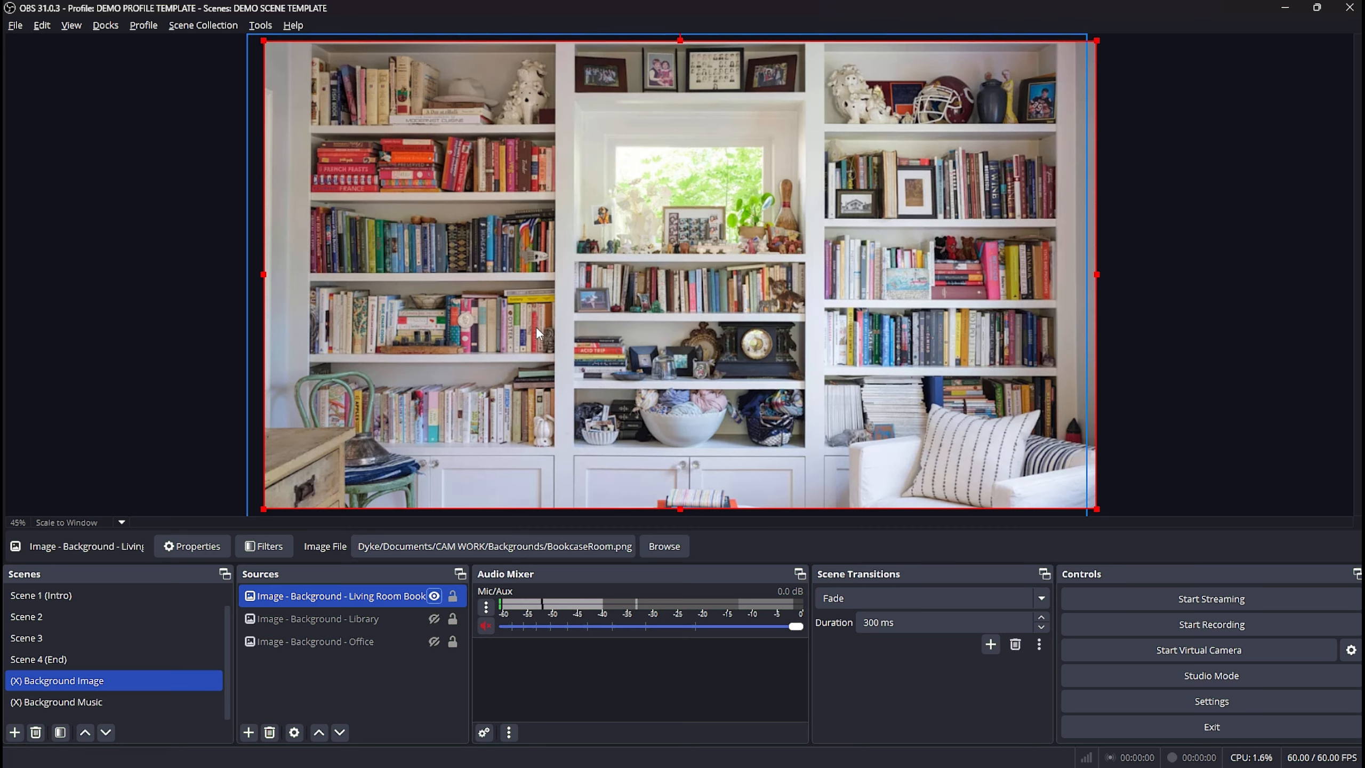
- Go through Scene 1 (Intro), Scene 2, Scene 3 and Scene 4 (End) to examine the shared background in each
left_click(177, 594)
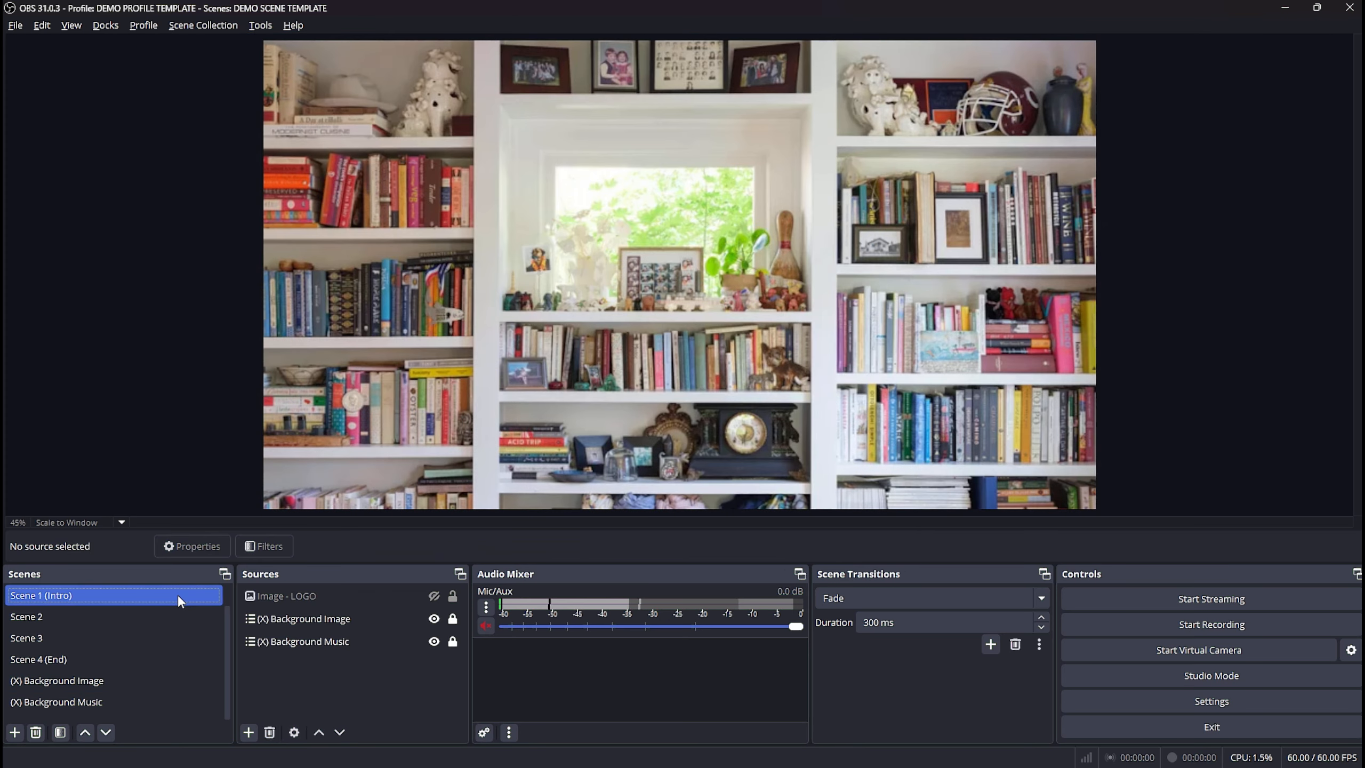
left_click(162, 615)
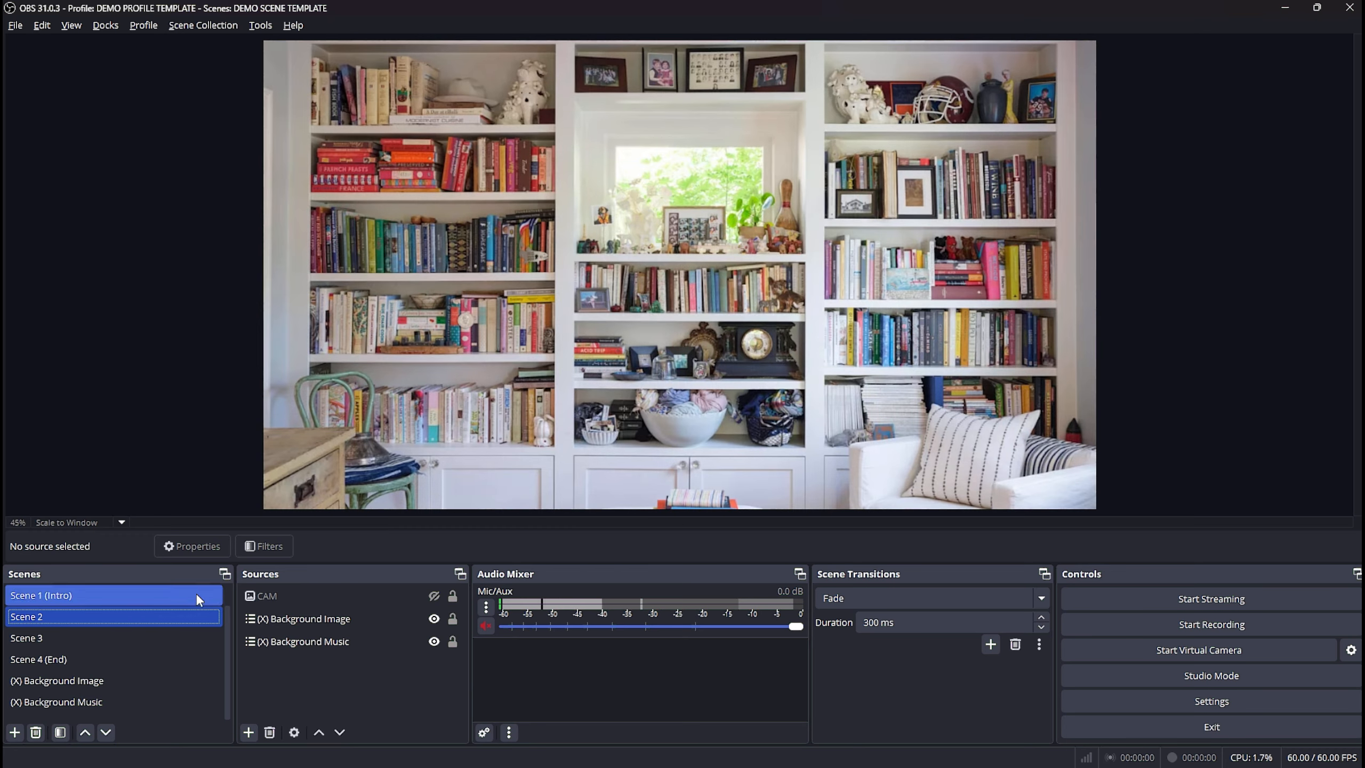
left_click(171, 636)
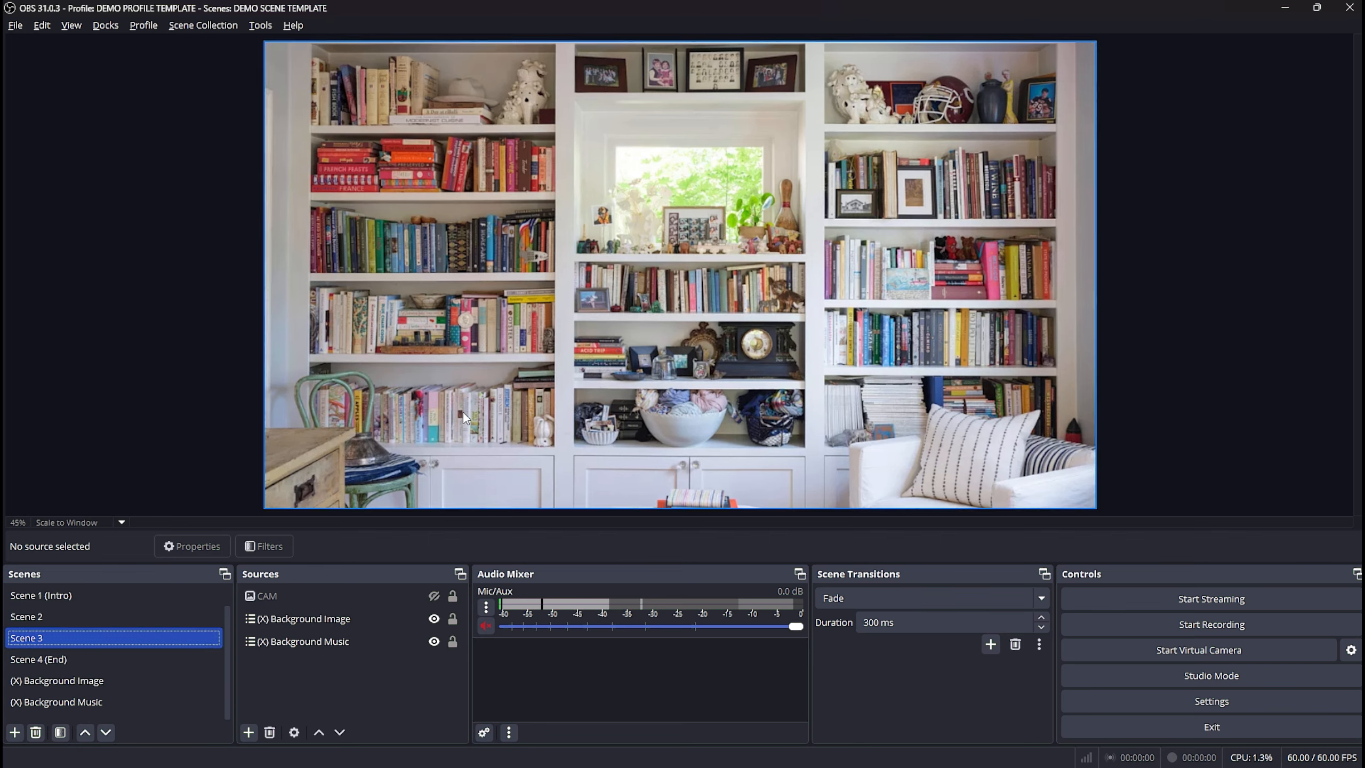
left_click(121, 658)
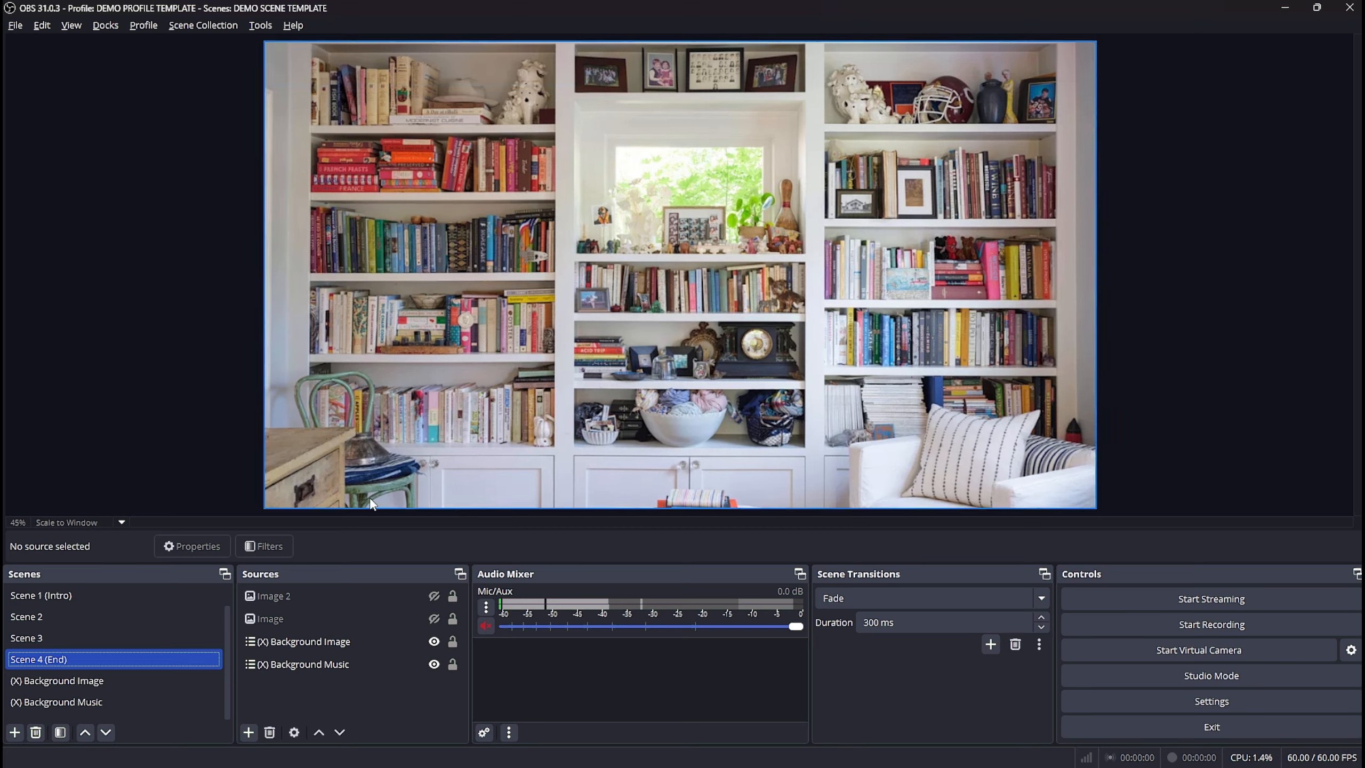
left_click(135, 597)
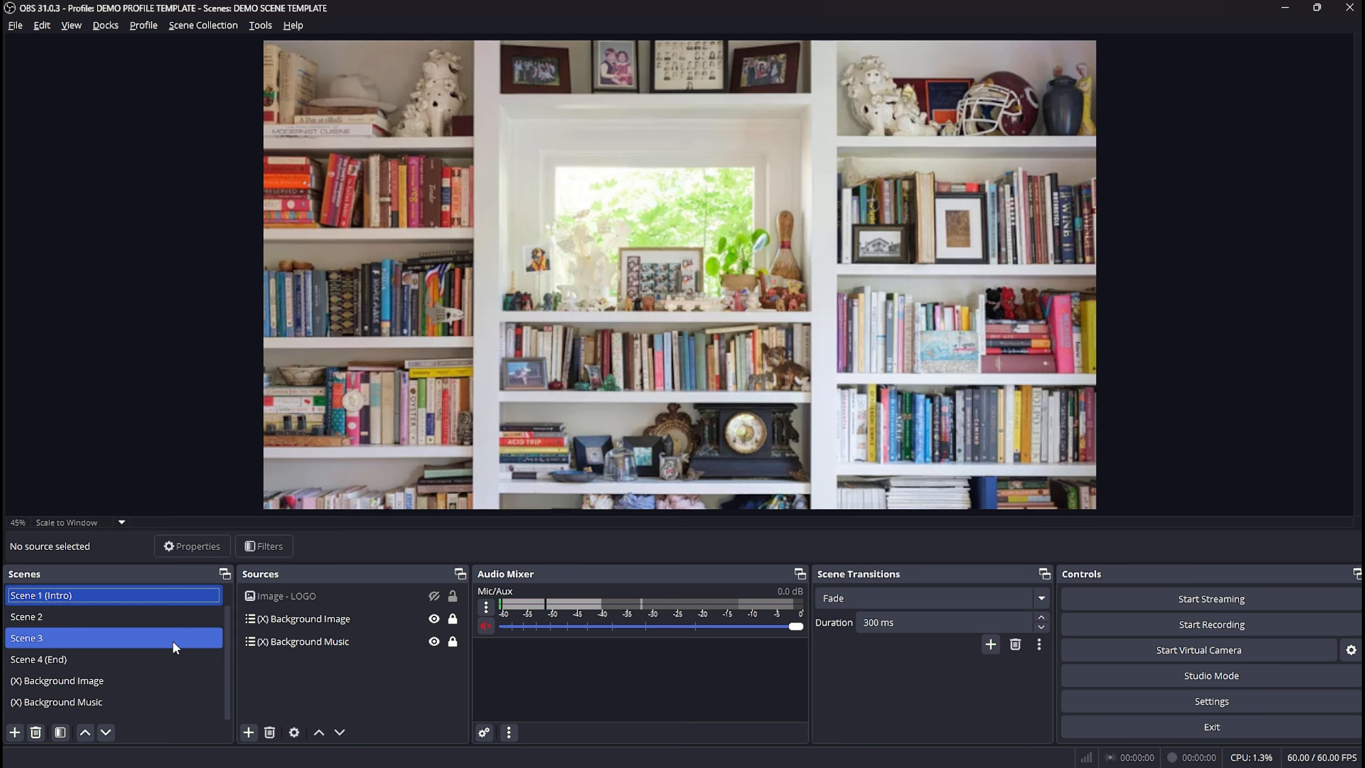
- In the (X) Background Image scene, hide the Living Room Bookcases image and show the Library image instead
left_click(166, 679)
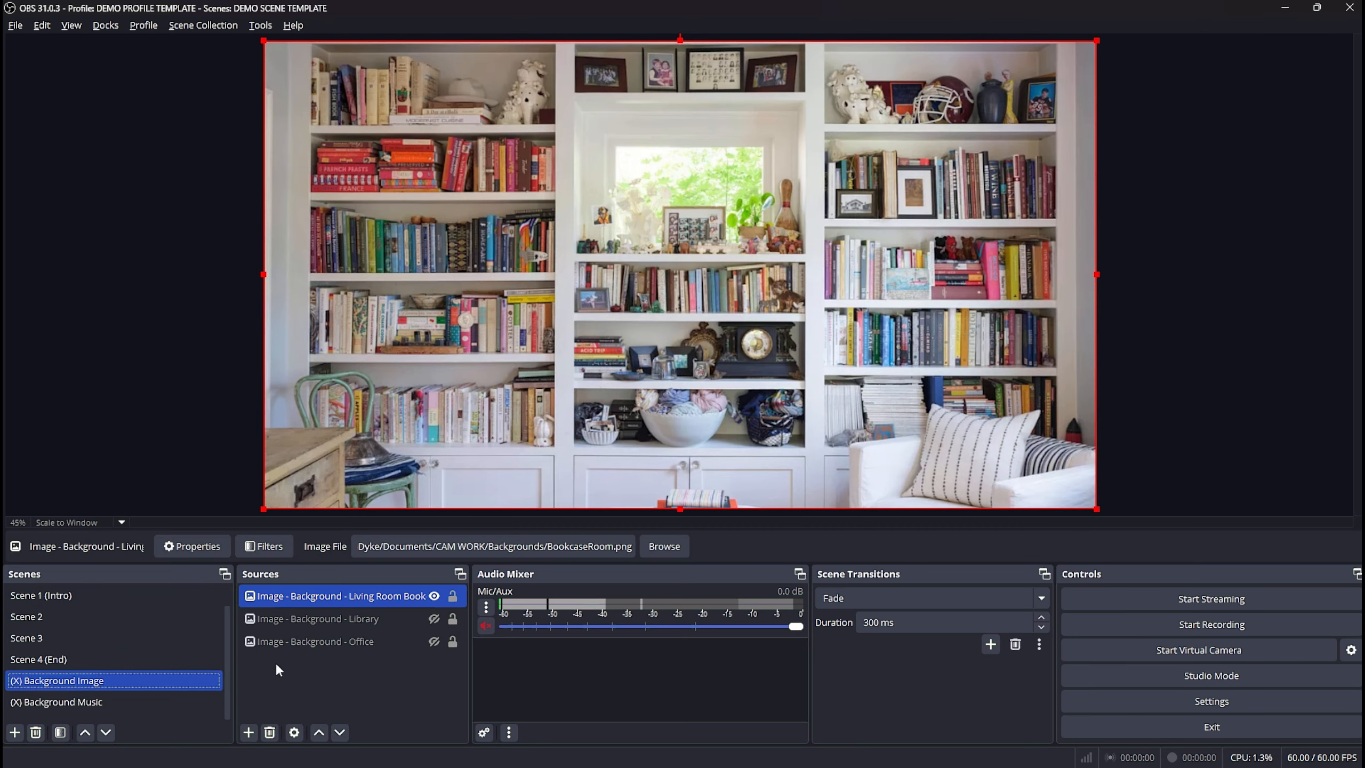
left_click(434, 596)
left_click(433, 619)
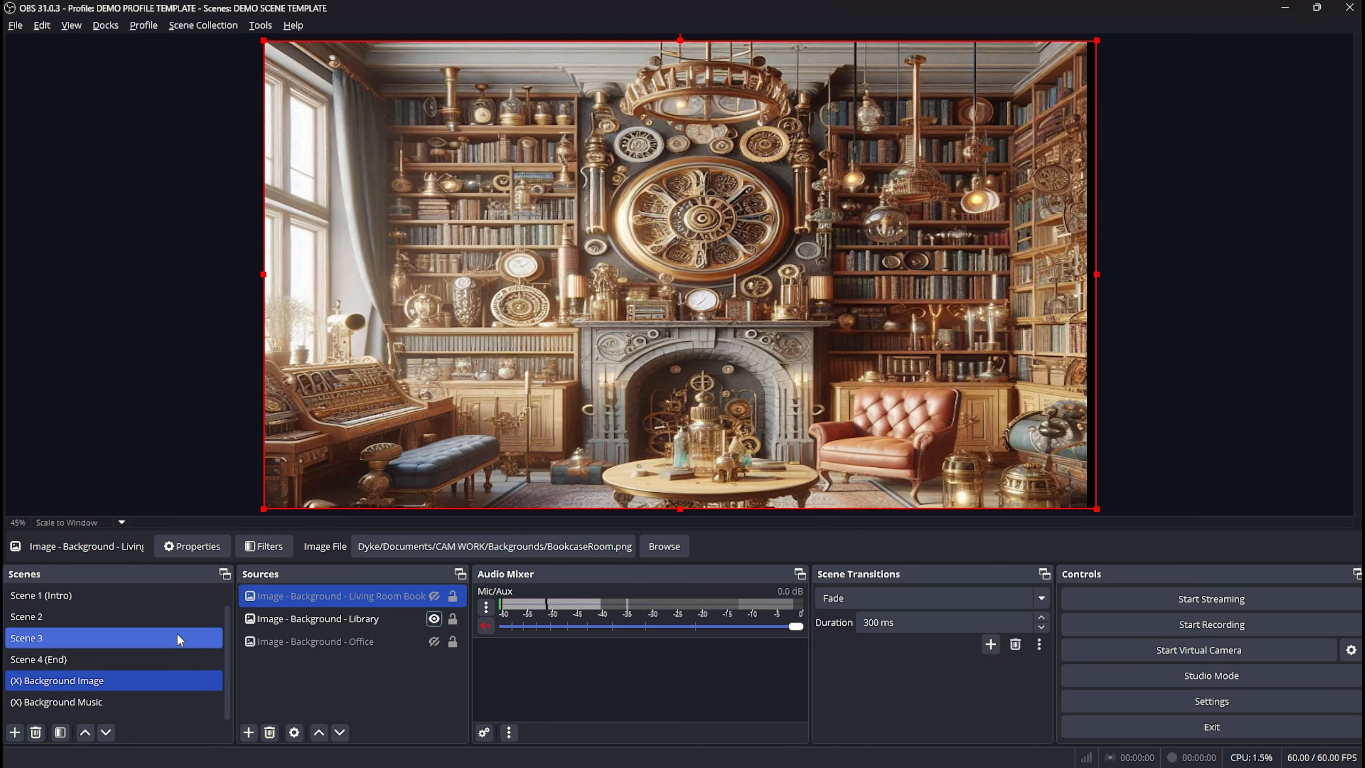
- Check the background image in Scene 2 and Scene 3
left_click(173, 616)
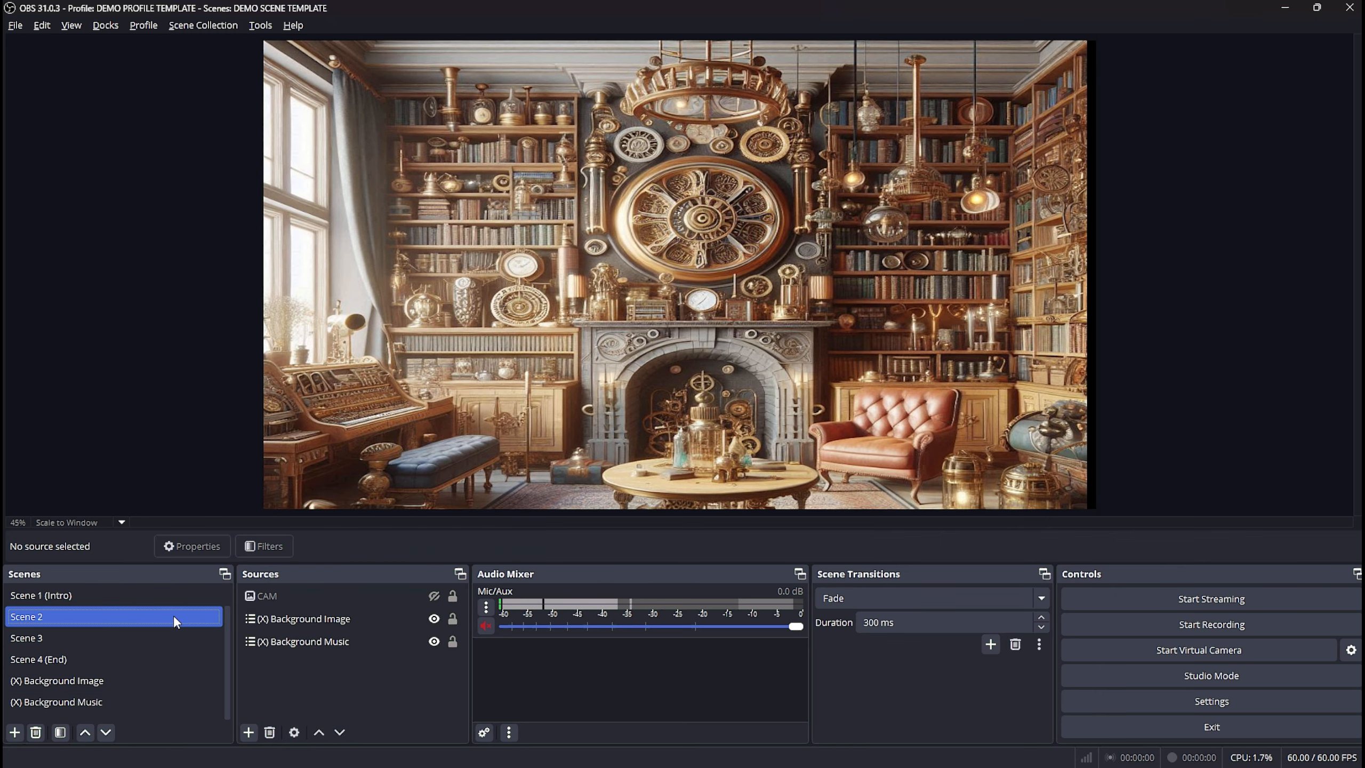
left_click(164, 632)
left_click(335, 643)
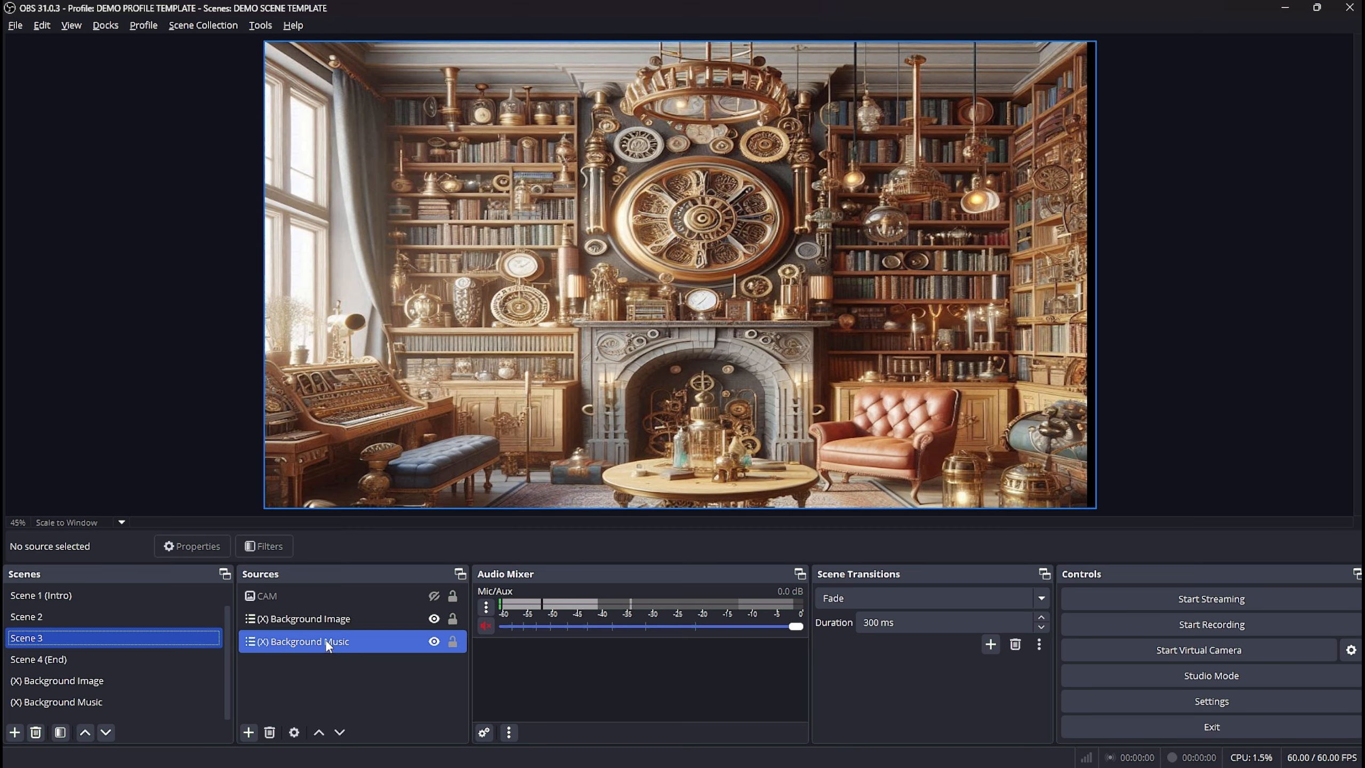
- Enable the Coupe - The Grand Affair media source in the (X) Background Music scene
left_click(152, 702)
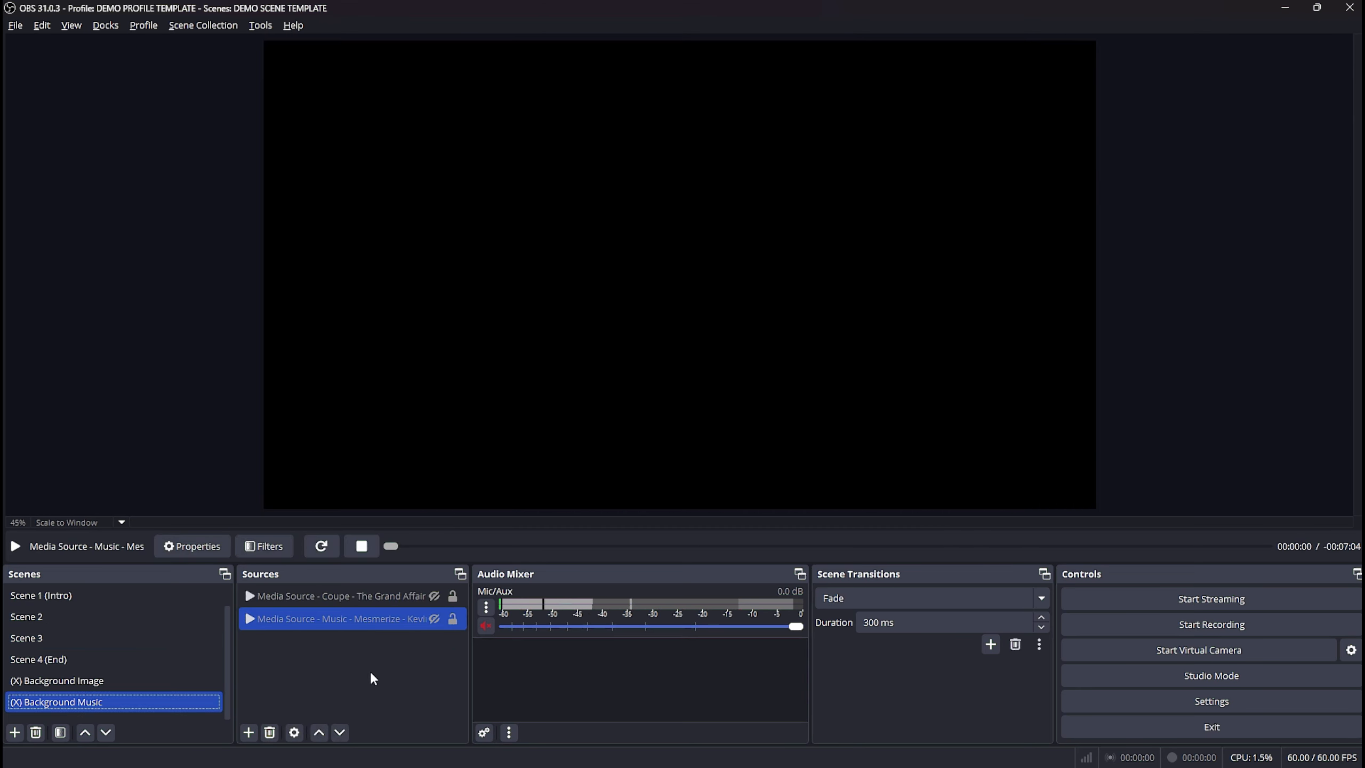
left_click(434, 596)
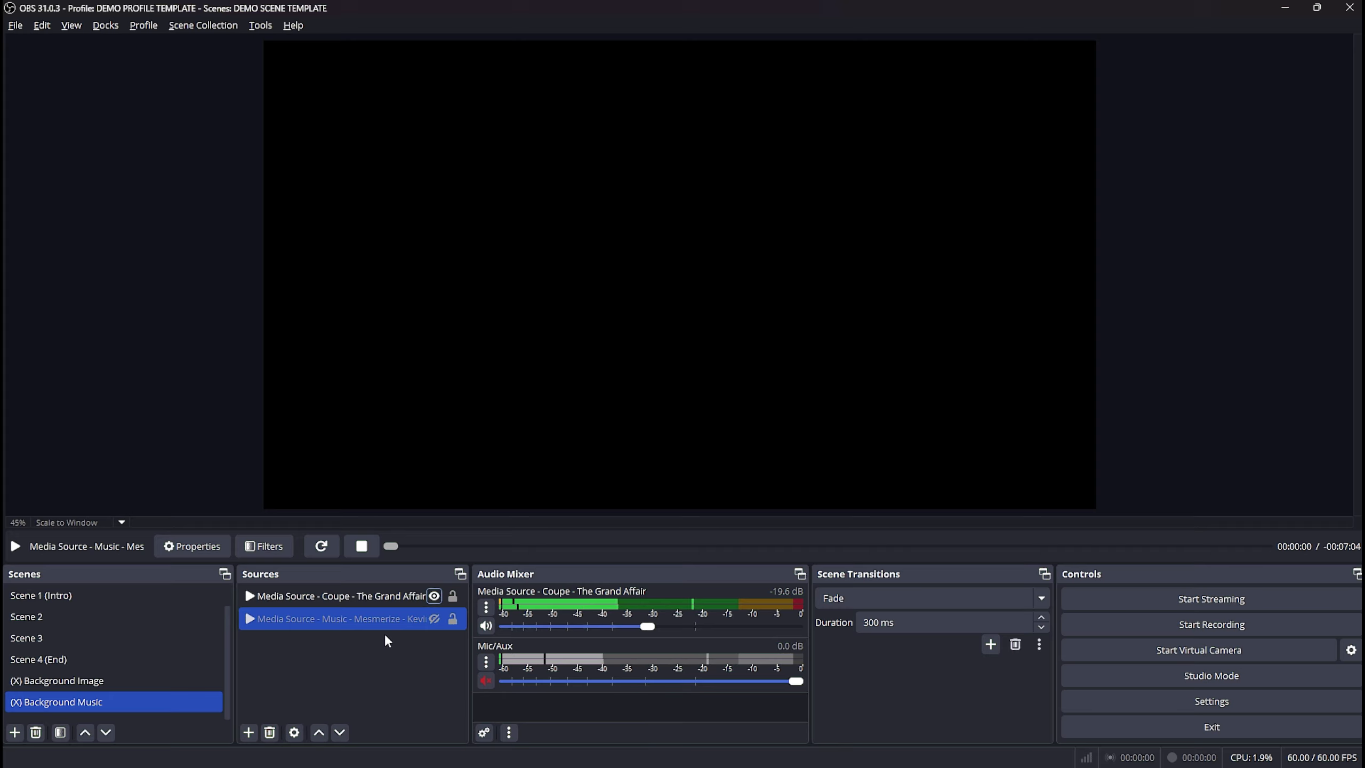
left_click(425, 599, "ctrl")
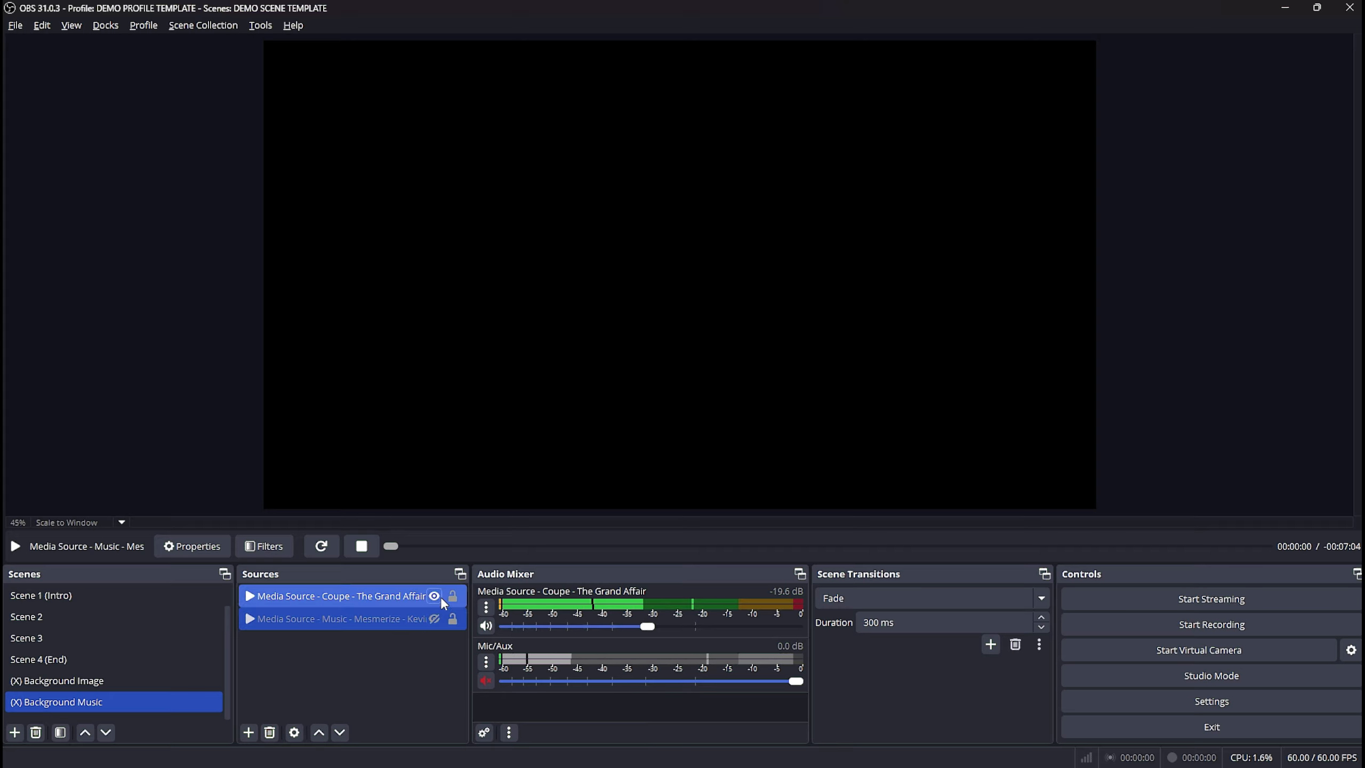
- In the (X) Background Music scene, disable the Coupe track, enable the Mesmerize track, and check the music in Scene 3 and Scene 2
left_click(434, 596)
left_click(434, 618)
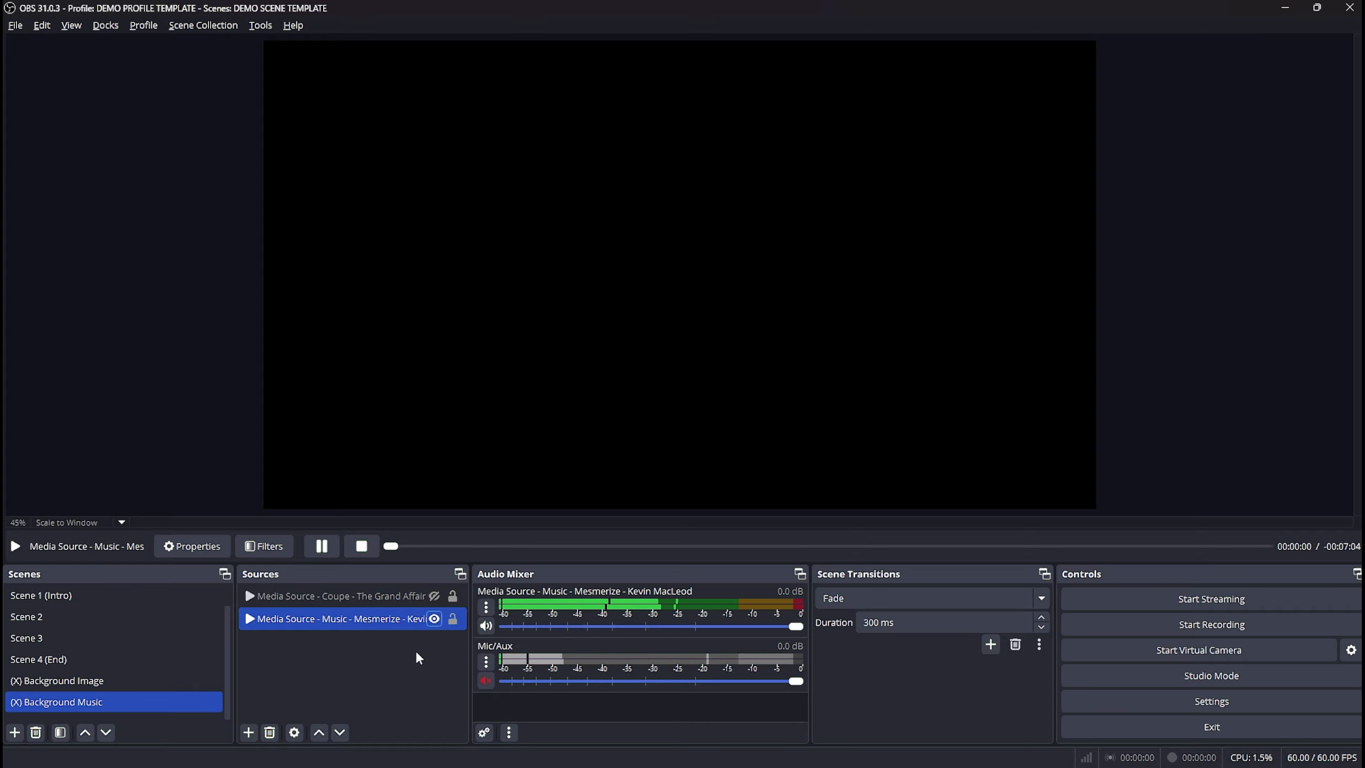
left_click(153, 638)
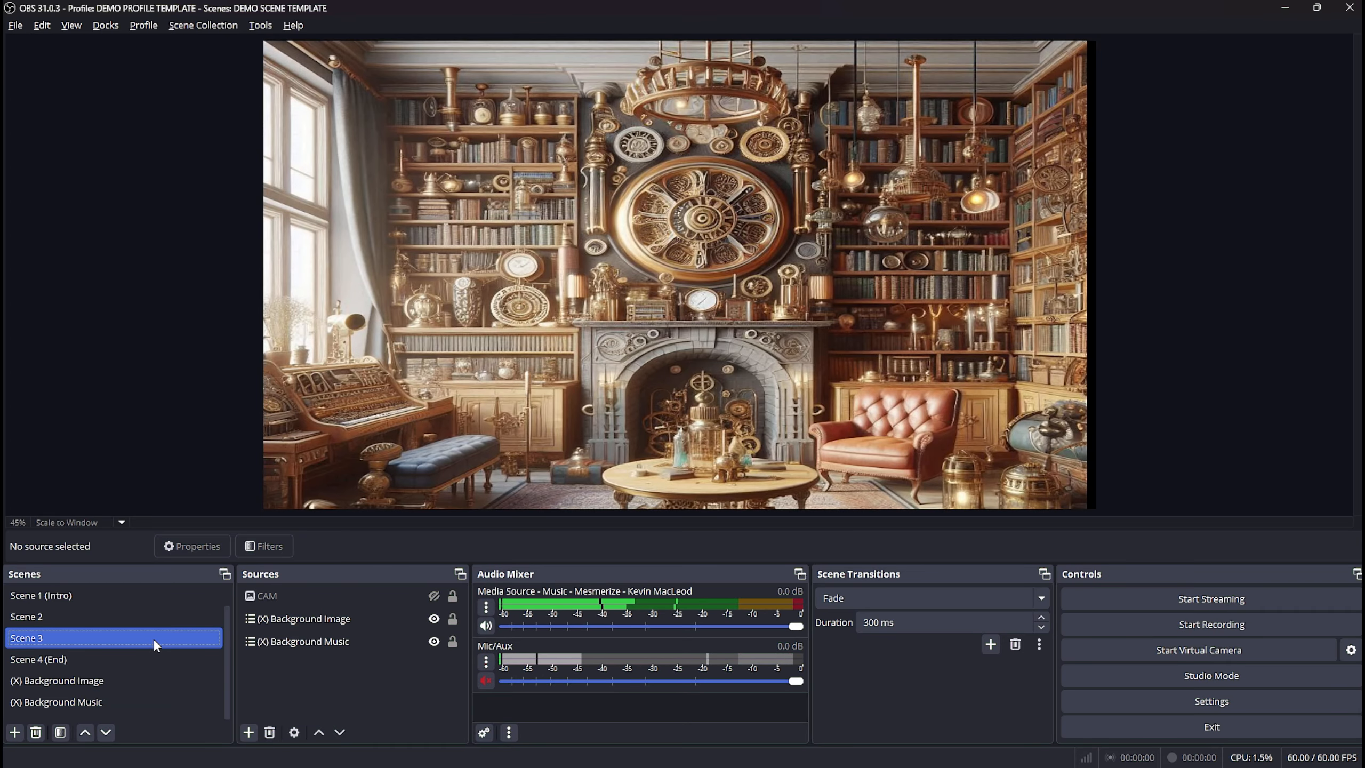
left_click(159, 619)
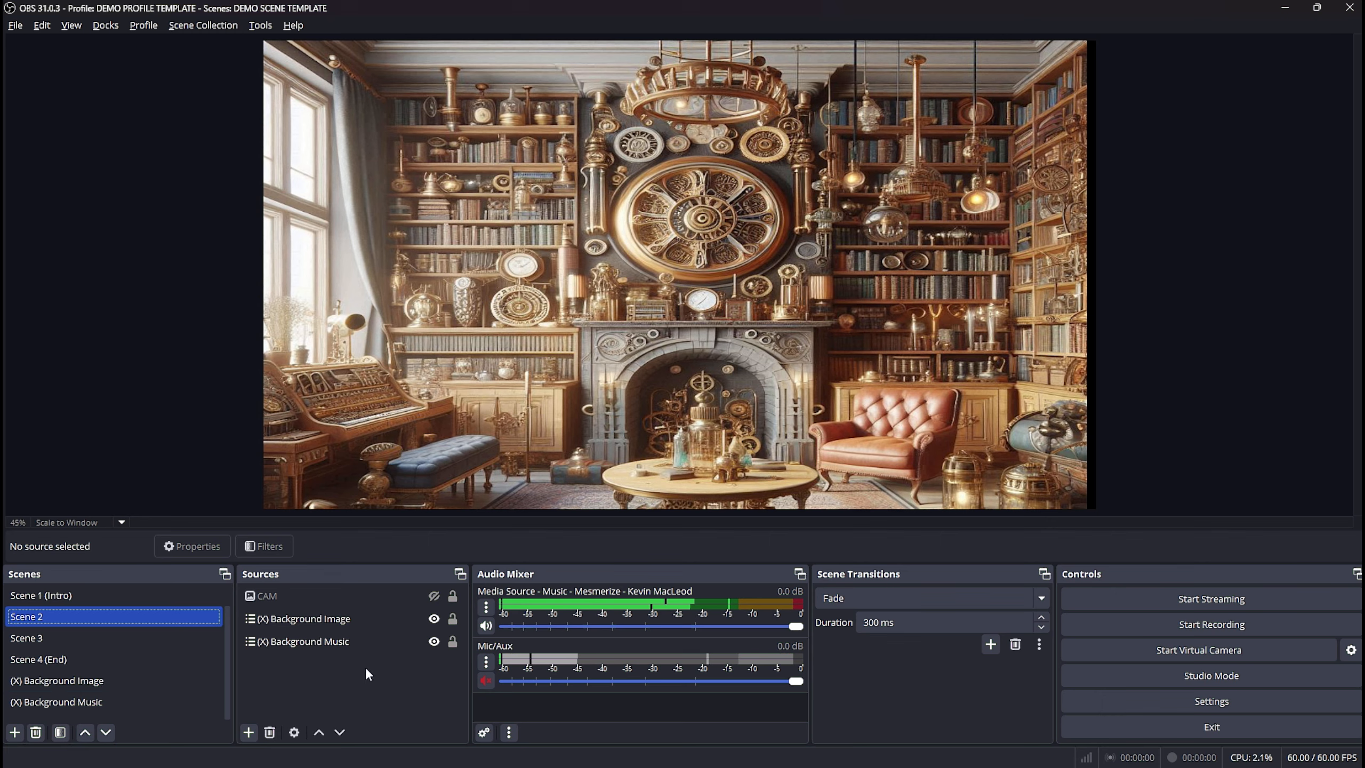
- Lower the Mesmerize music source's volume to about -15.5 dB while in Scene 2
left_click_drag(796, 627, 665, 627)
left_click(378, 605)
left_click(323, 670)
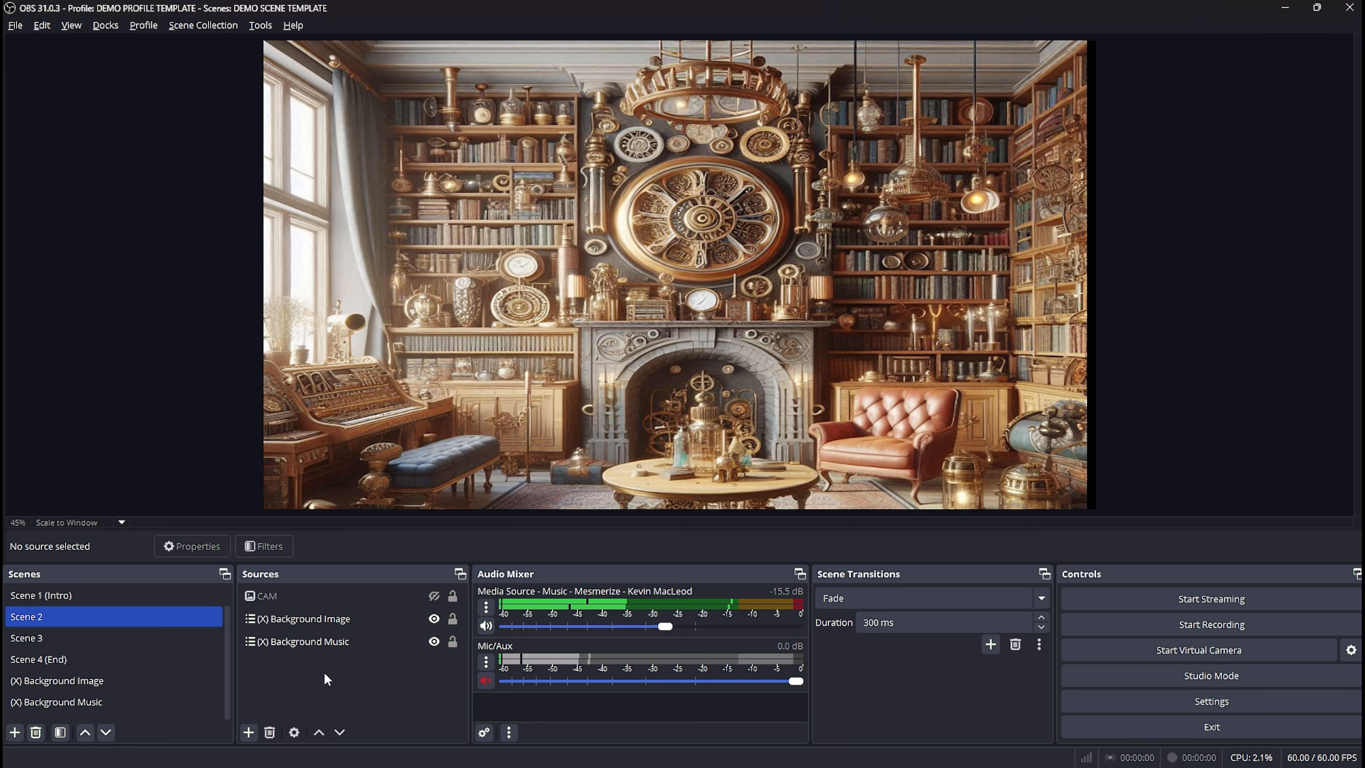
- Show the Image - LOGO source in Scene 1 (Intro)
left_click(129, 595)
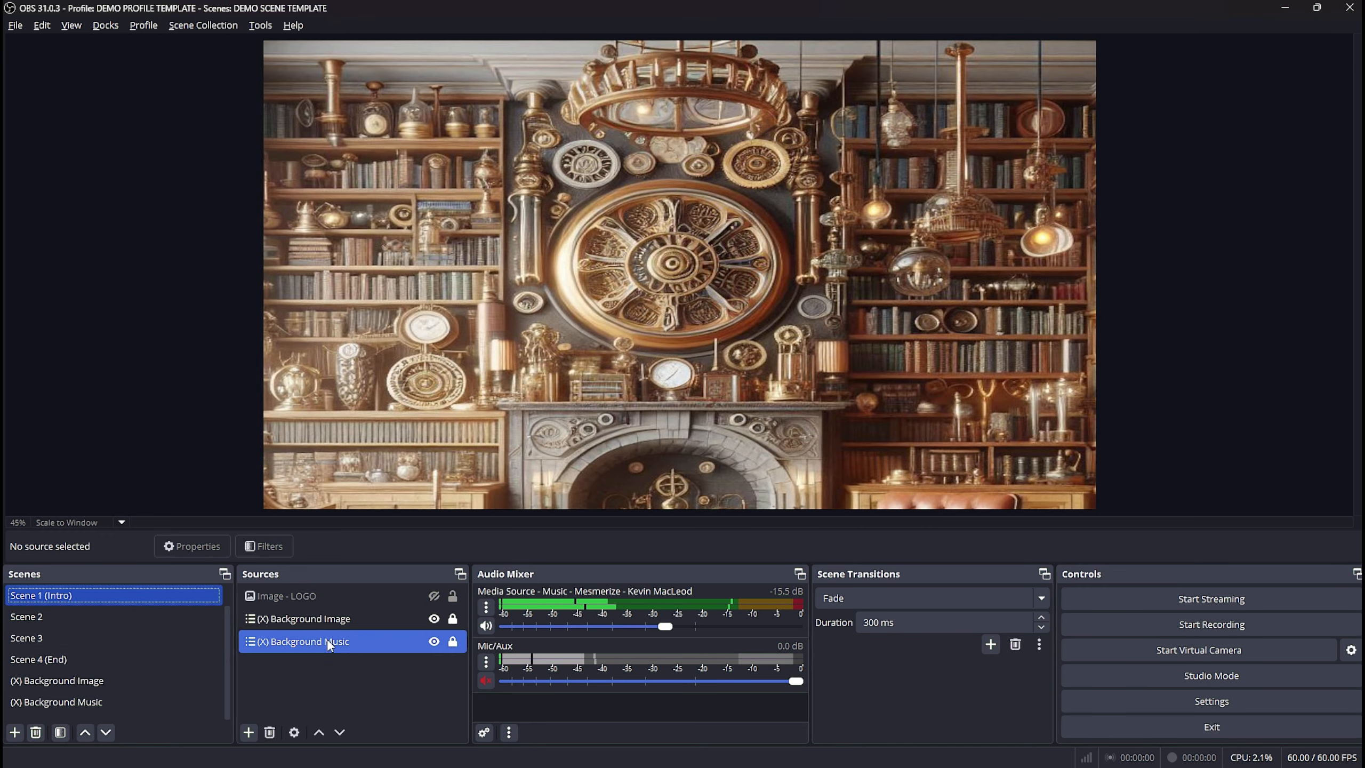
left_click(432, 597)
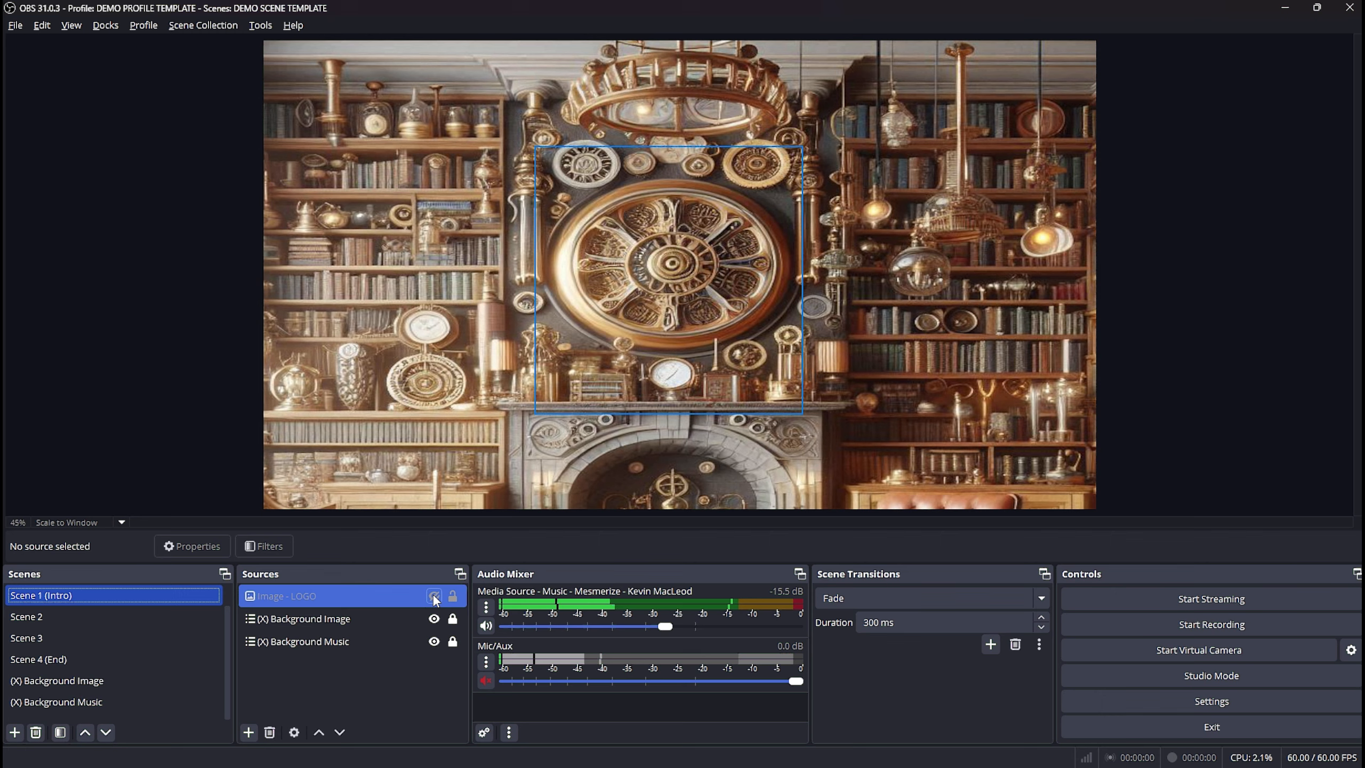
left_click(434, 597)
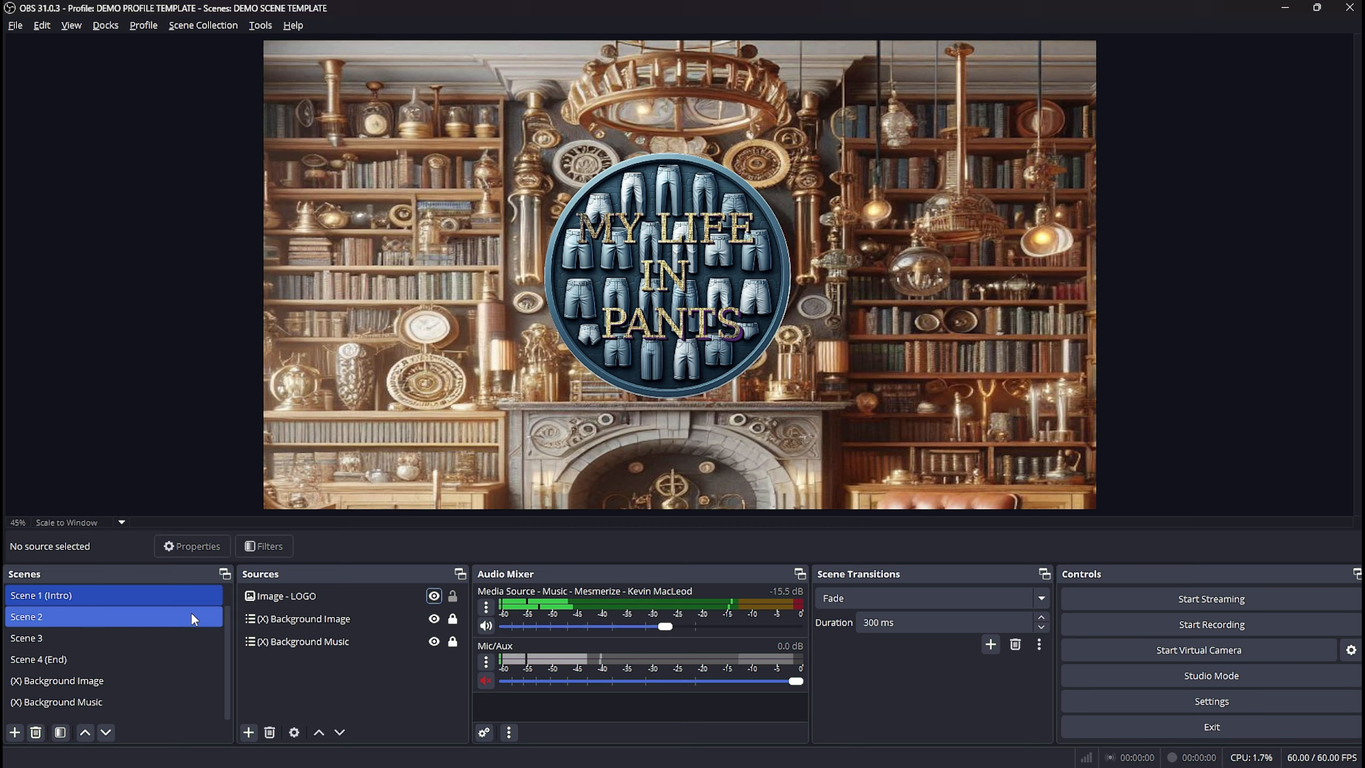
- Look at the BLANK scene and compare it with Scene 1 (Intro)
left_click_drag(227, 642, 216, 615)
left_click(167, 594)
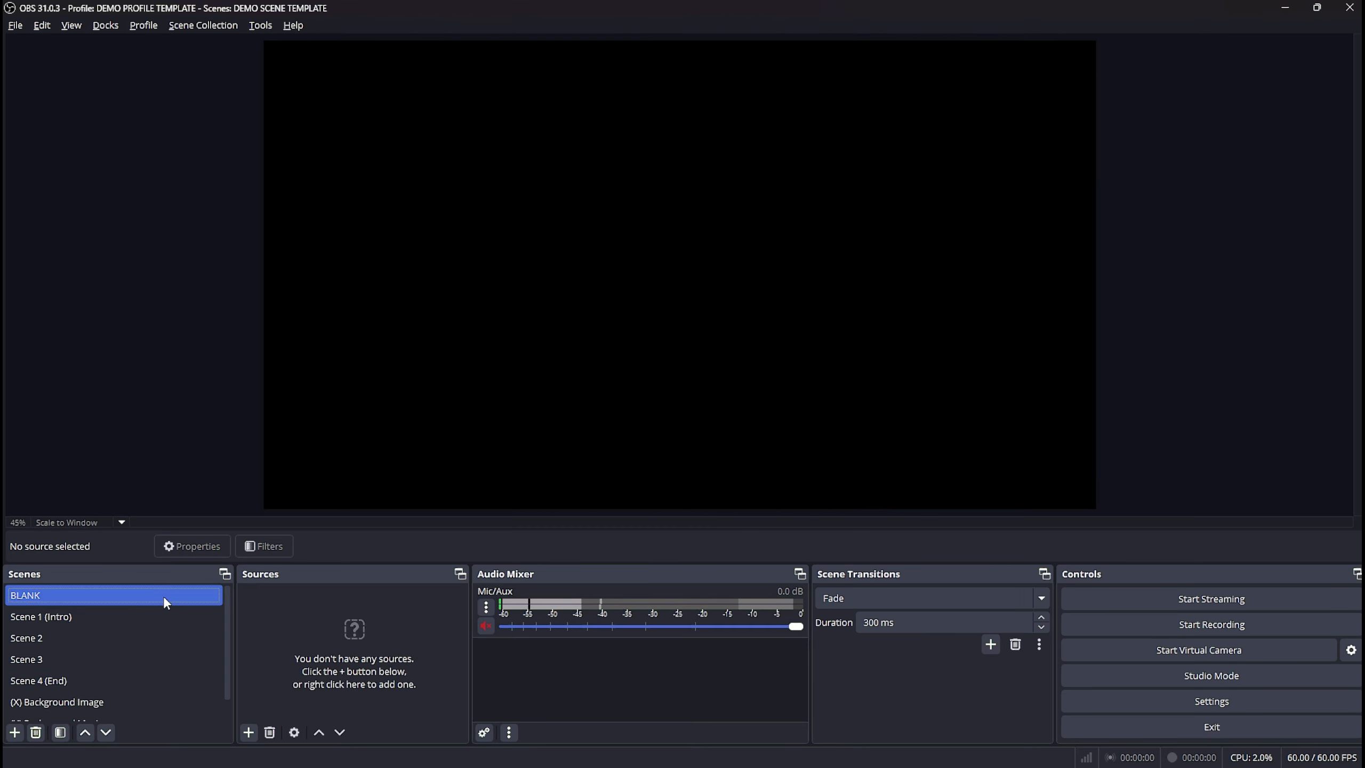
left_click(140, 611)
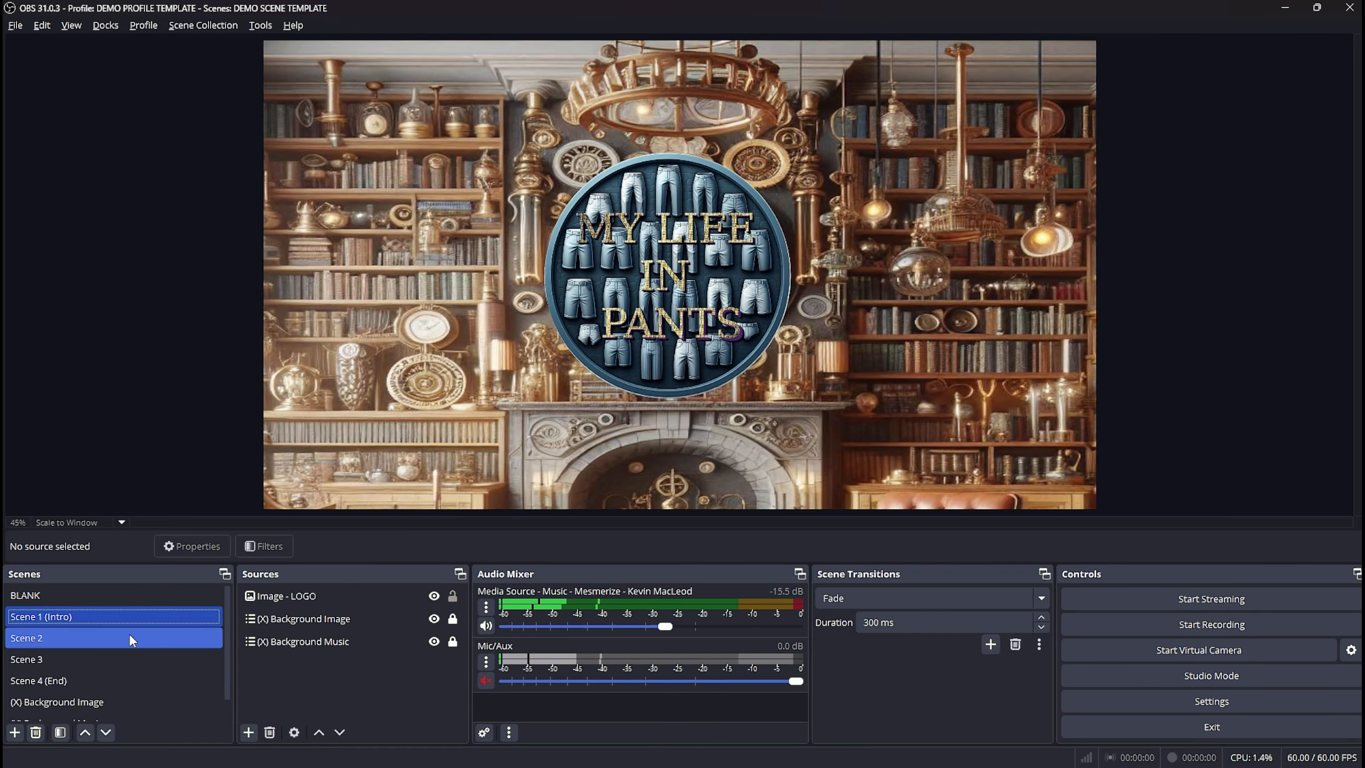
- Show the CAM source in Scene 2
left_click(129, 634)
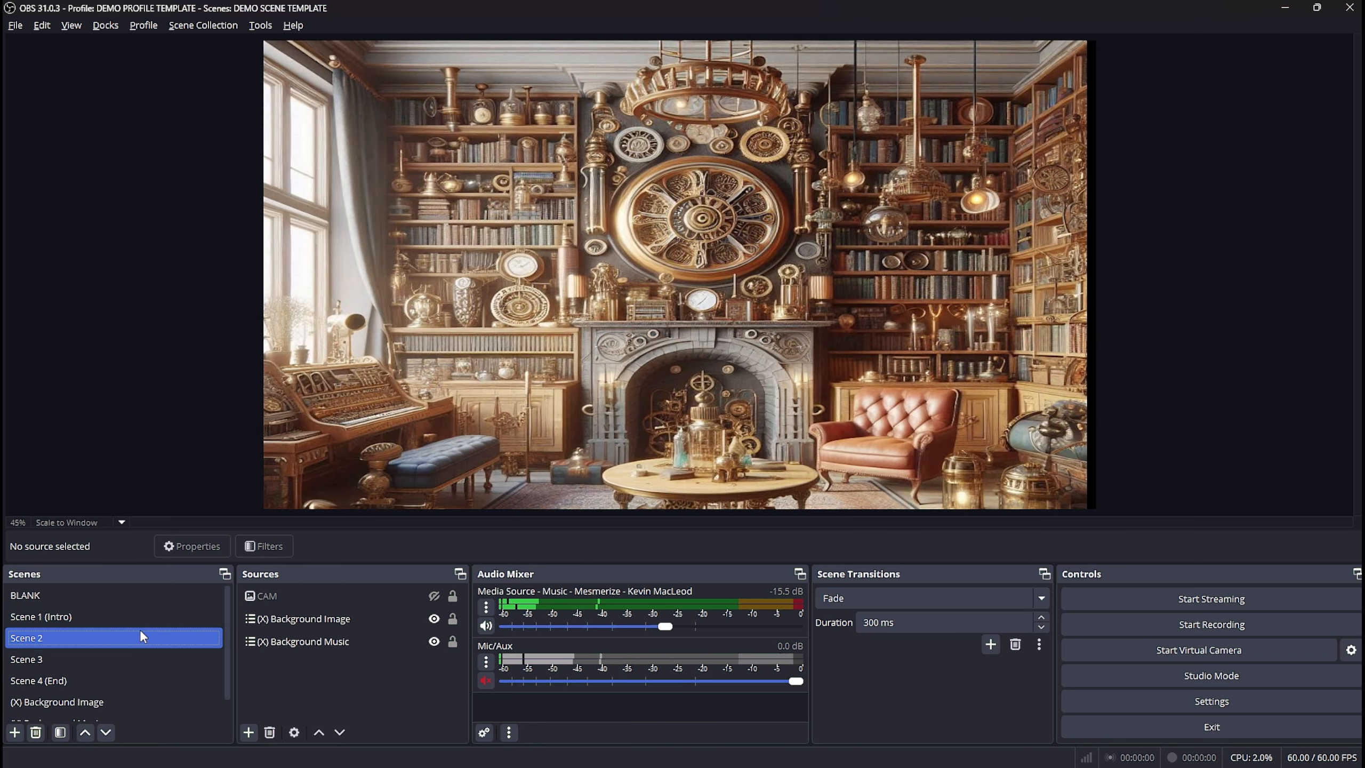
left_click(371, 618)
left_click(376, 595)
left_click(434, 595)
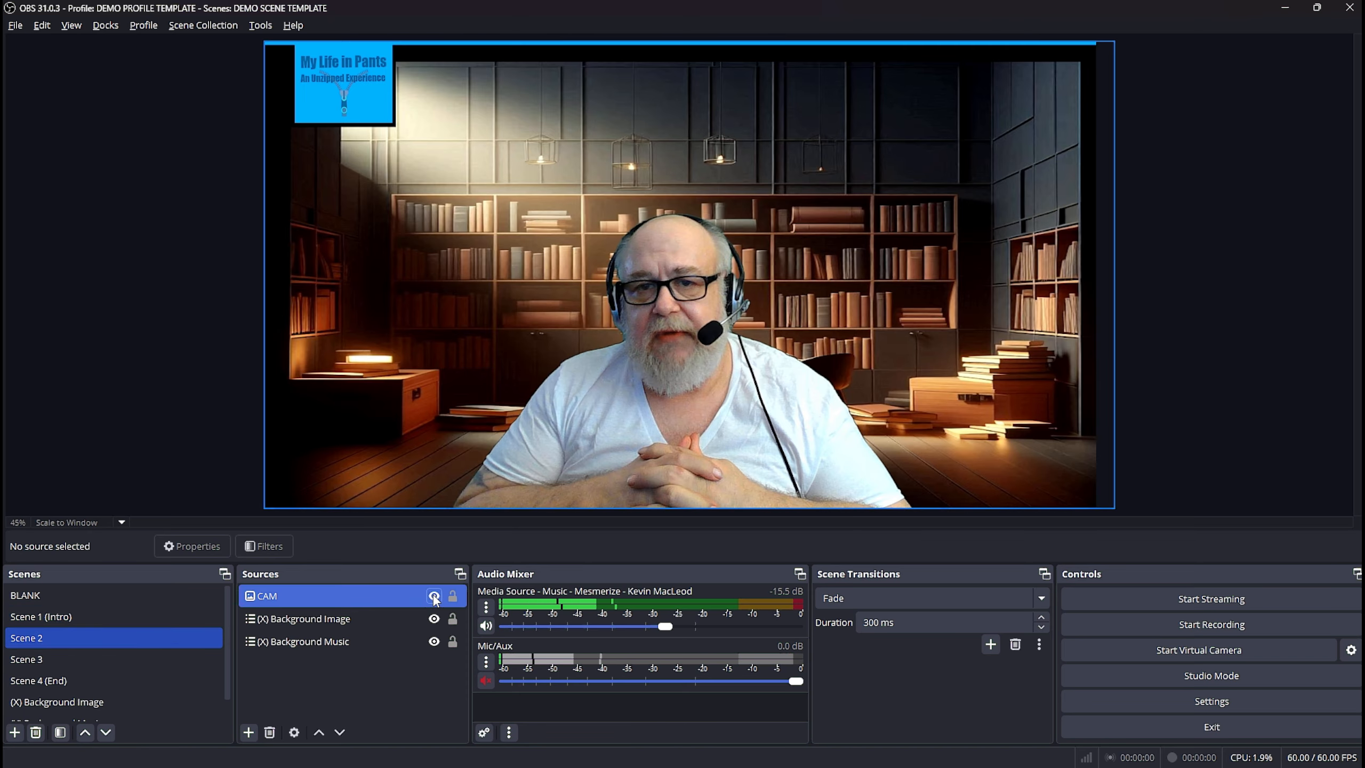
left_click(312, 666)
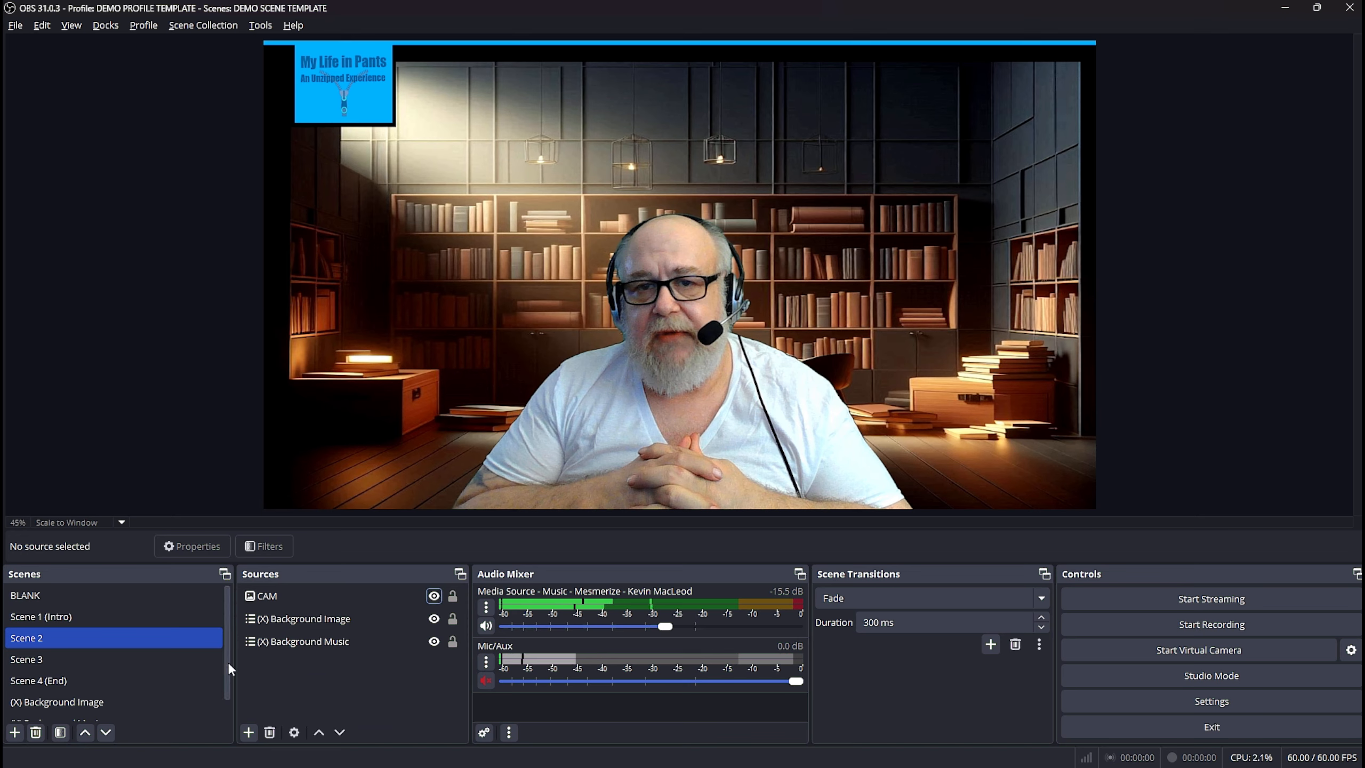
- In the (X) Background Image scene, hide the Library image, show the Office image, and check the new background in Scene 2
left_click_drag(228, 661, 226, 684)
left_click(182, 677)
left_click(401, 621, "ctrl")
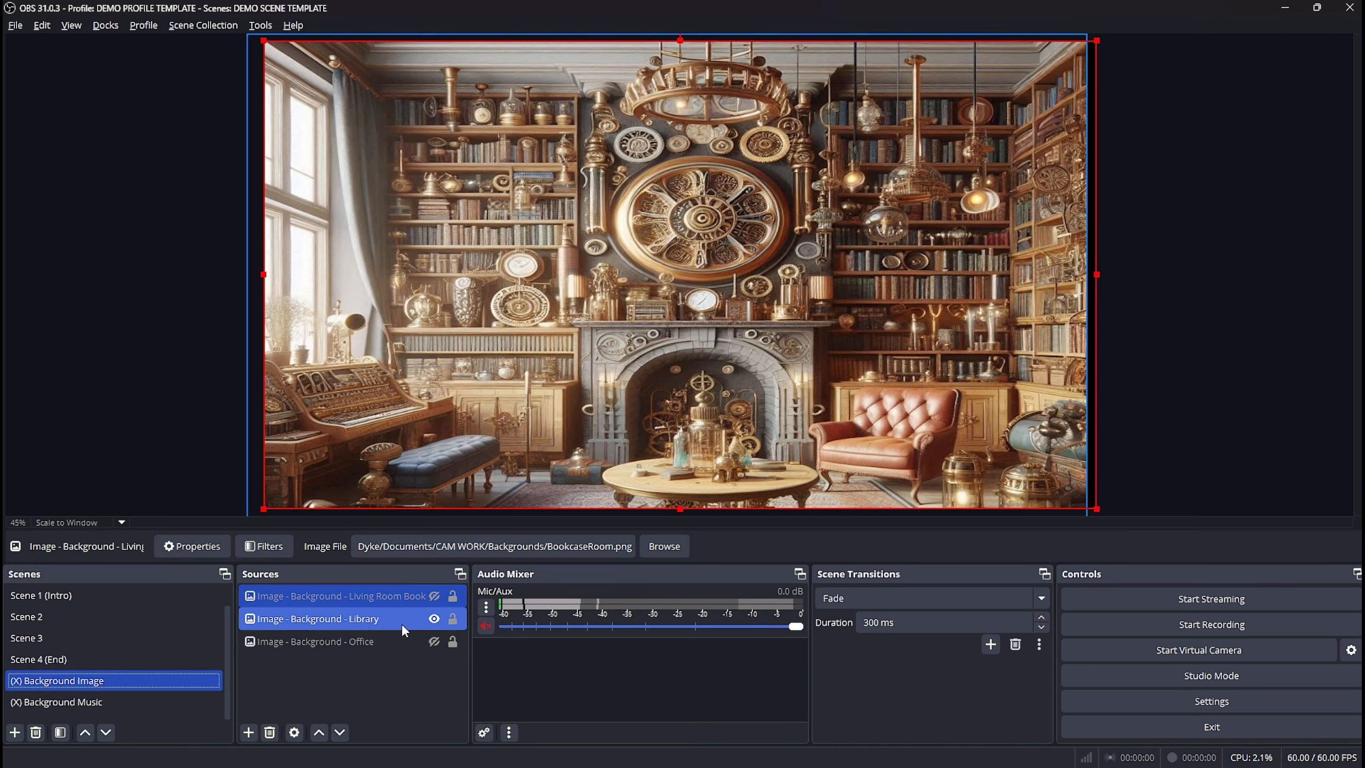
left_click(433, 619)
left_click(433, 641)
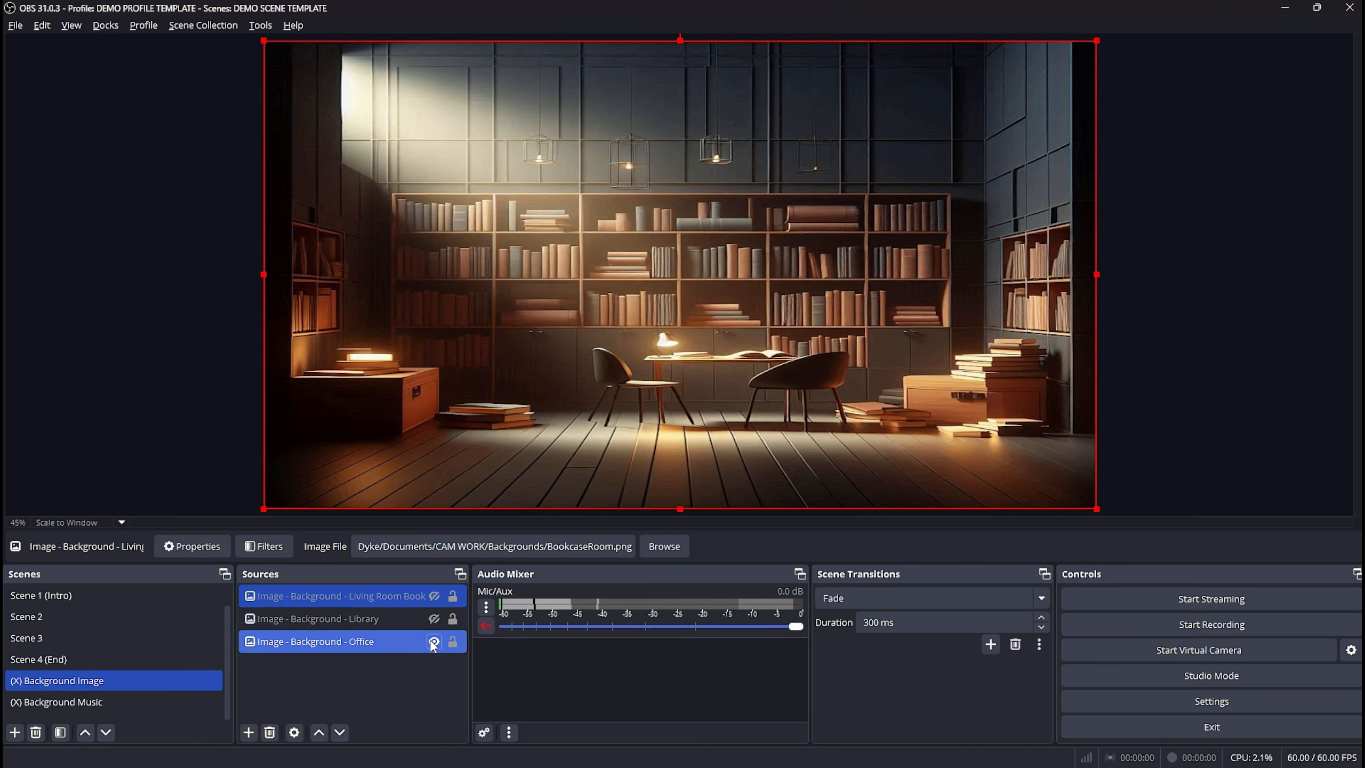
left_click(162, 604)
left_click(160, 614)
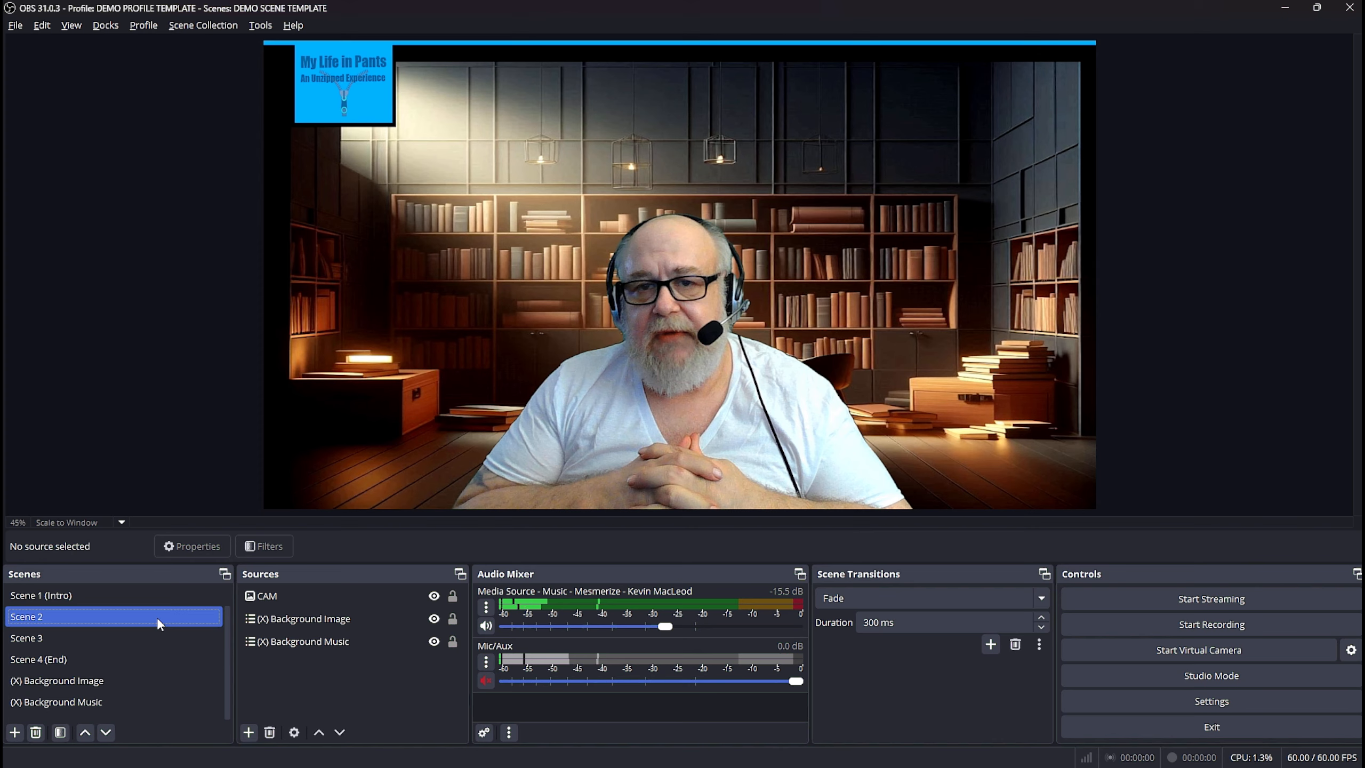
- Show the CAM source in Scene 3, and the Image and Image 2 sources in Scene 4 (End)
left_click(149, 634)
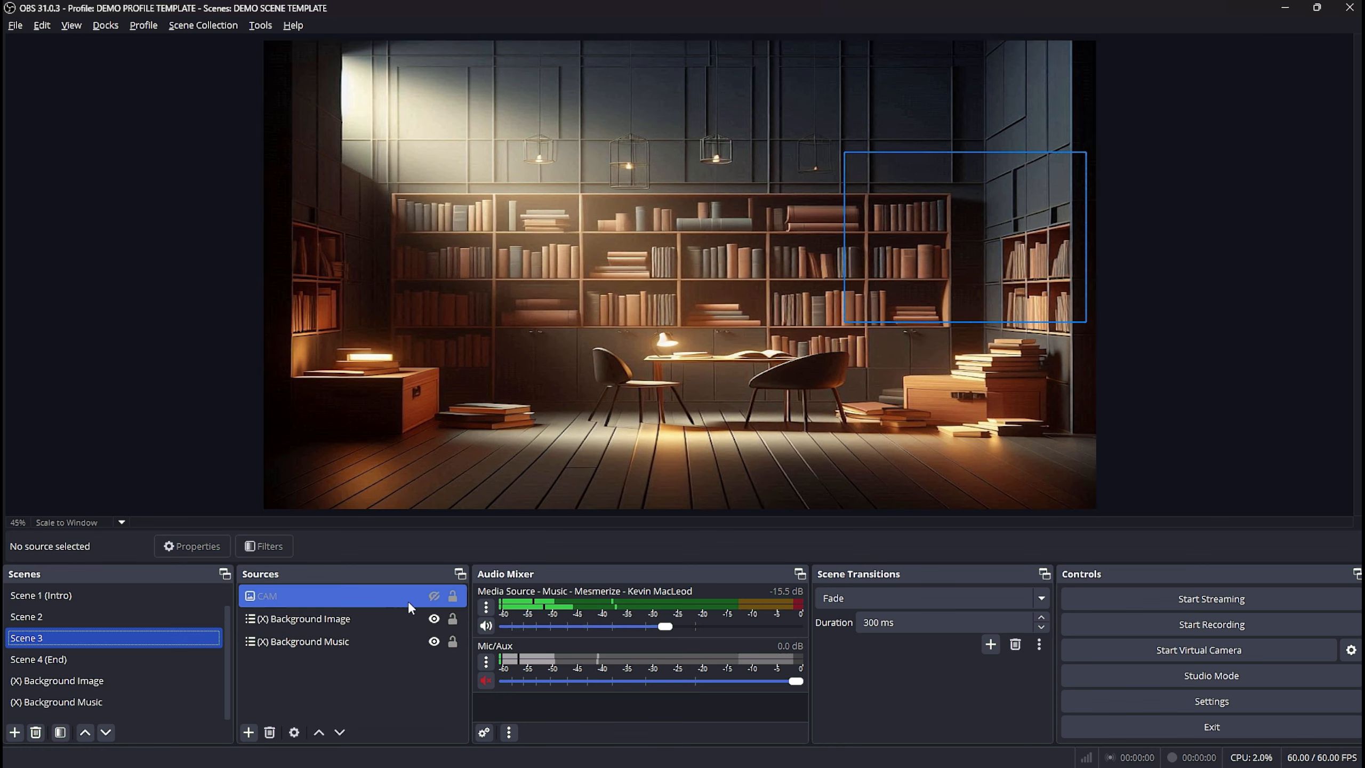
left_click(434, 596)
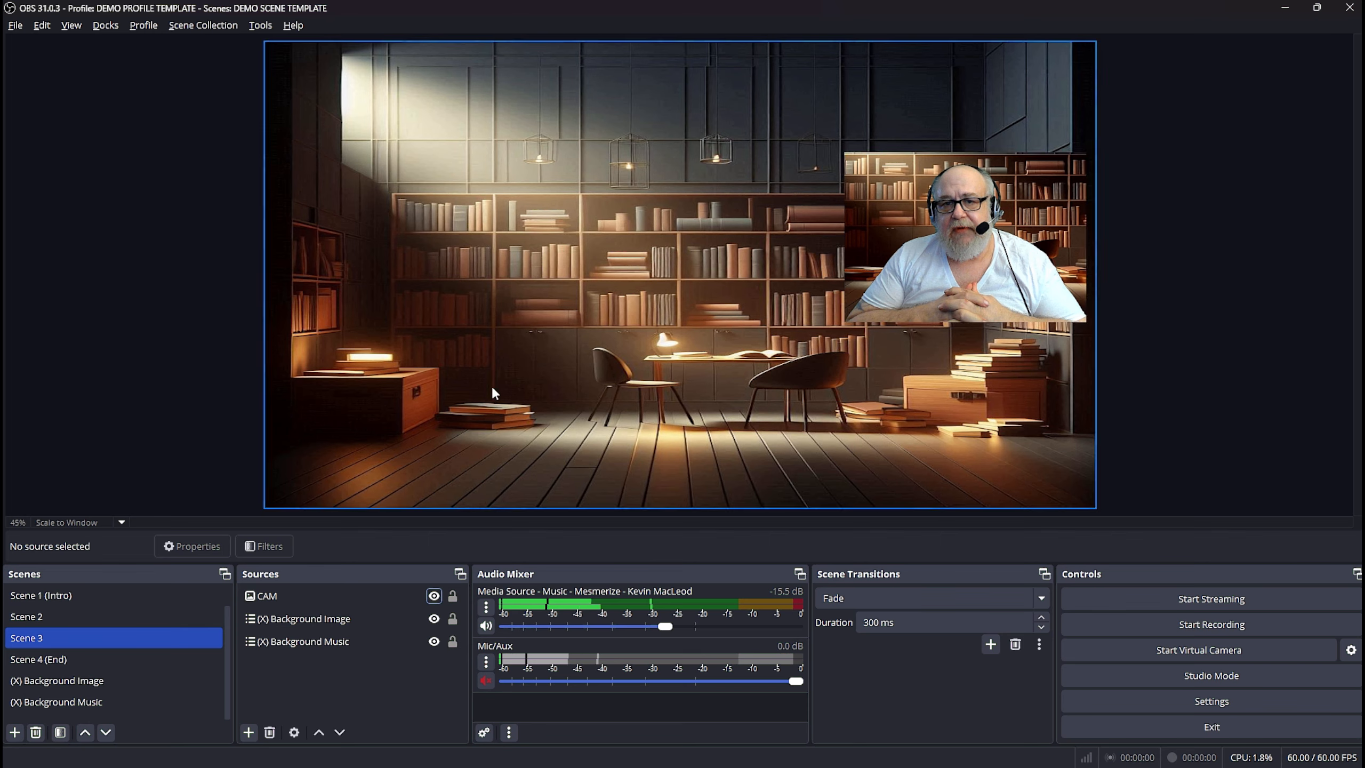
left_click(163, 669)
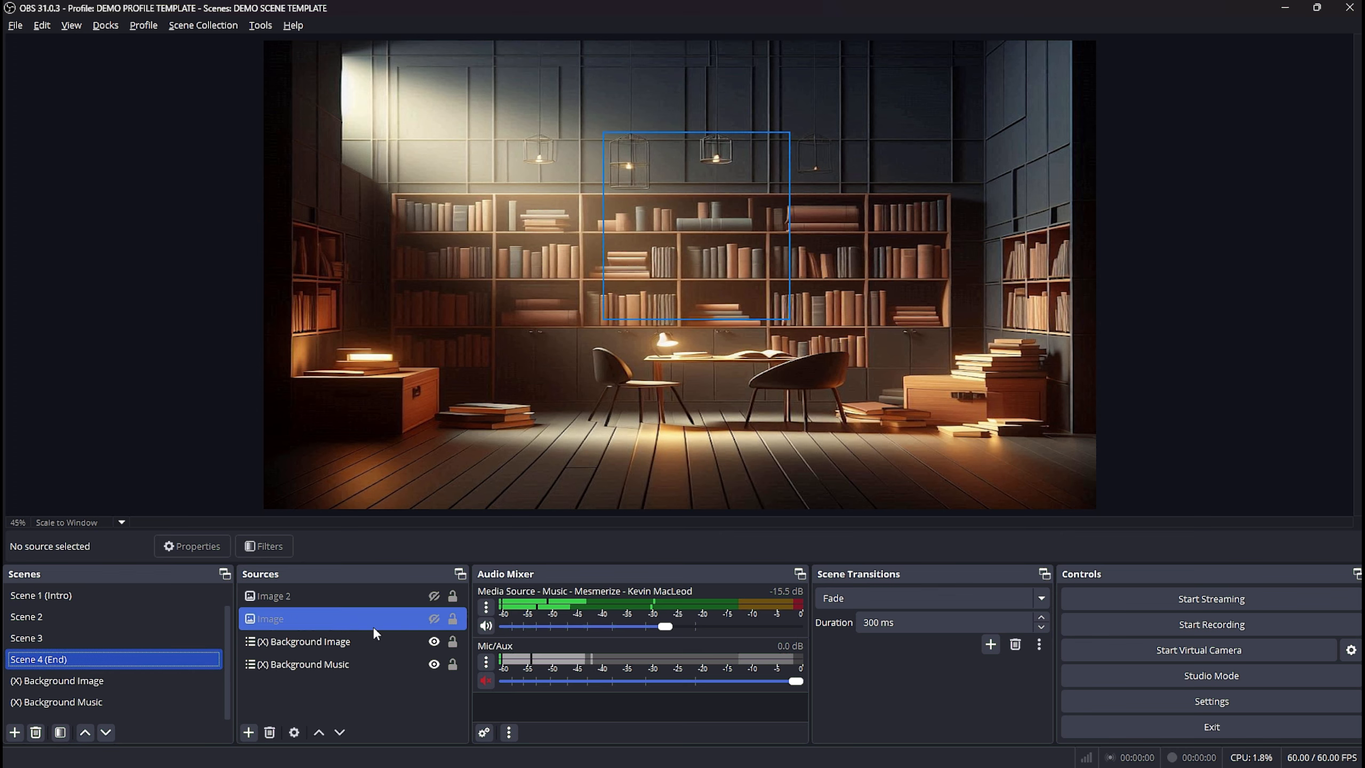
left_click(434, 619)
left_click(434, 595)
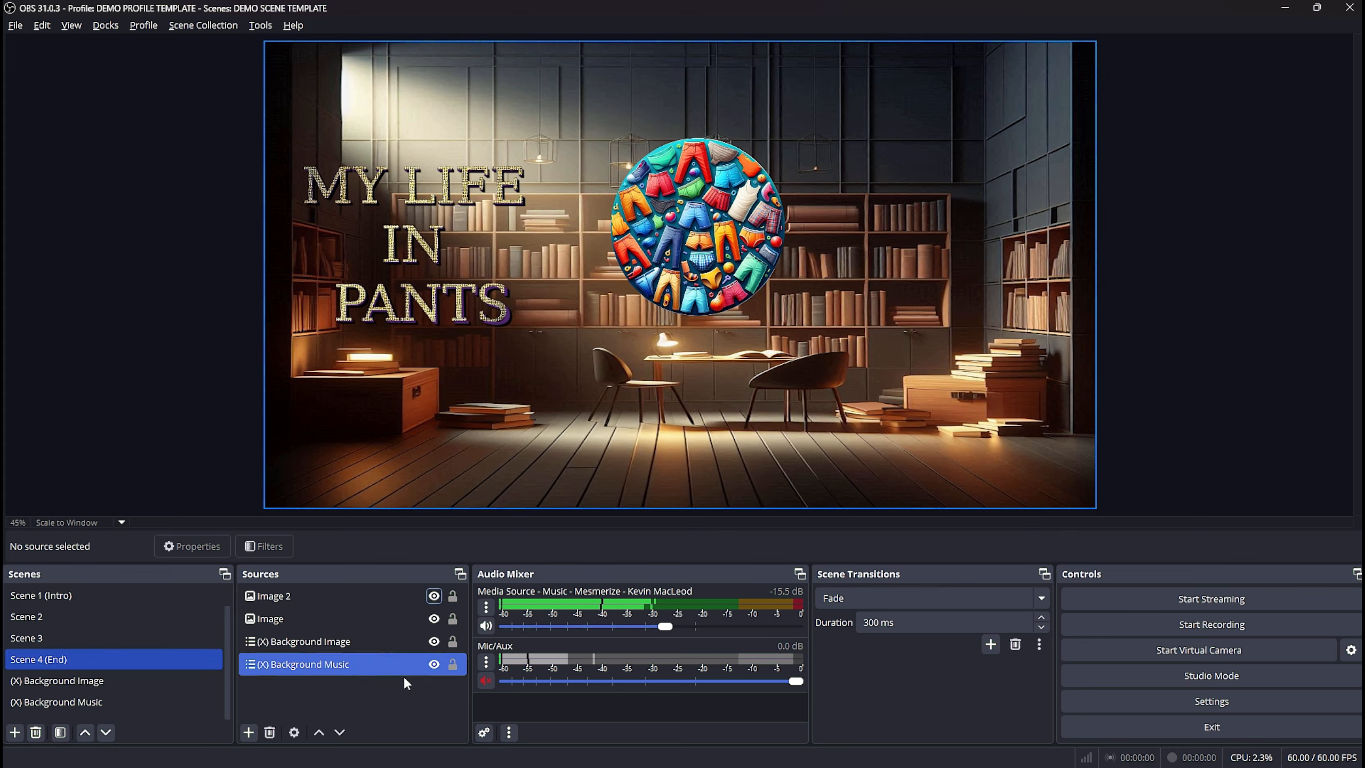
- Go through the BLANK scene and Scenes 1 to 4 in order to review the background and overlays in each
scroll(225, 640, "up", 1)
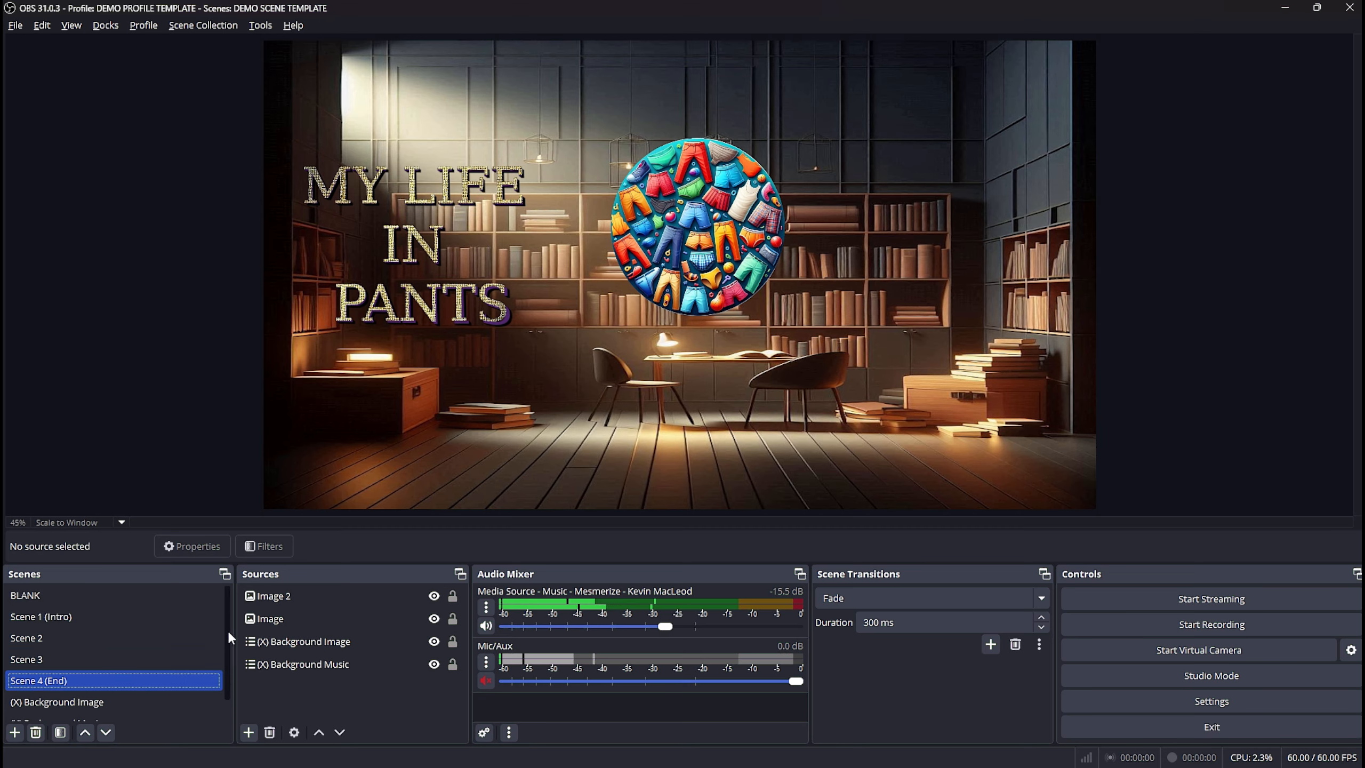
left_click(175, 593)
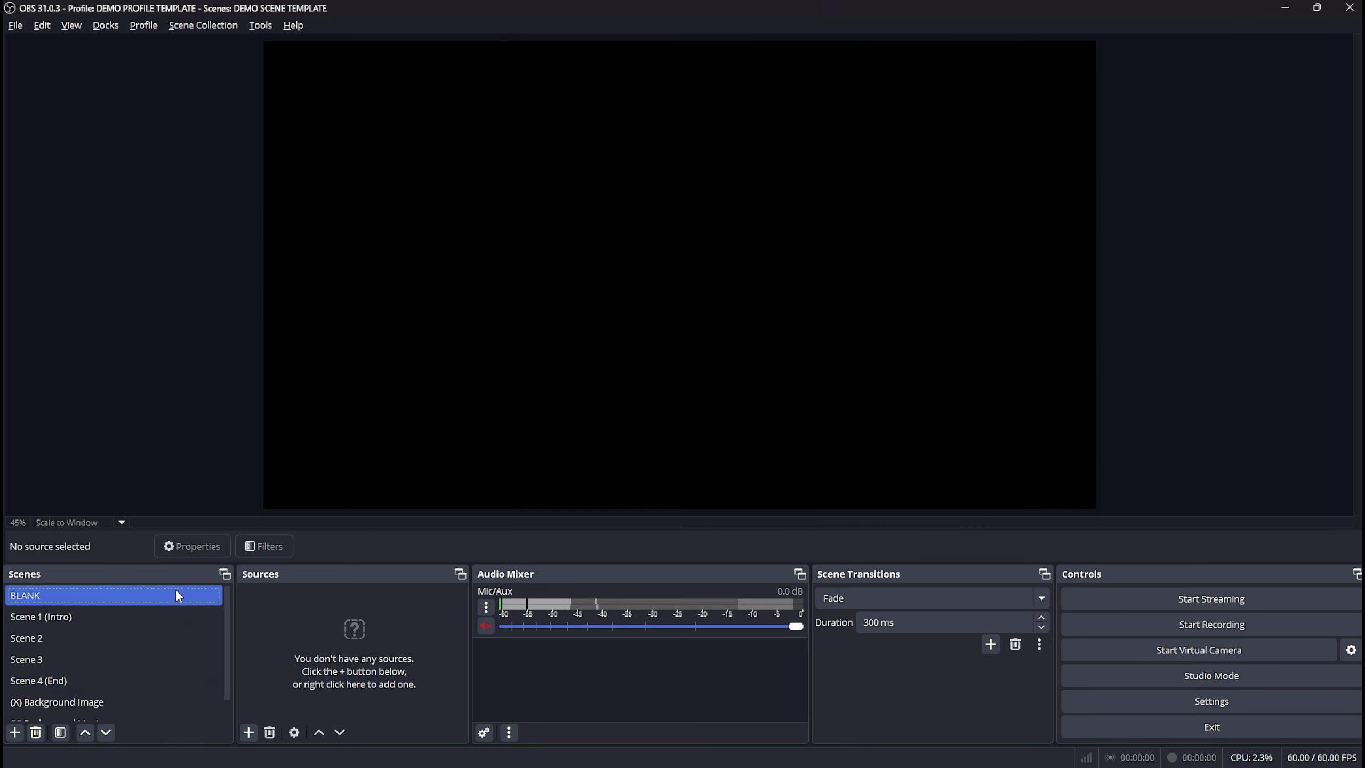
left_click(160, 614)
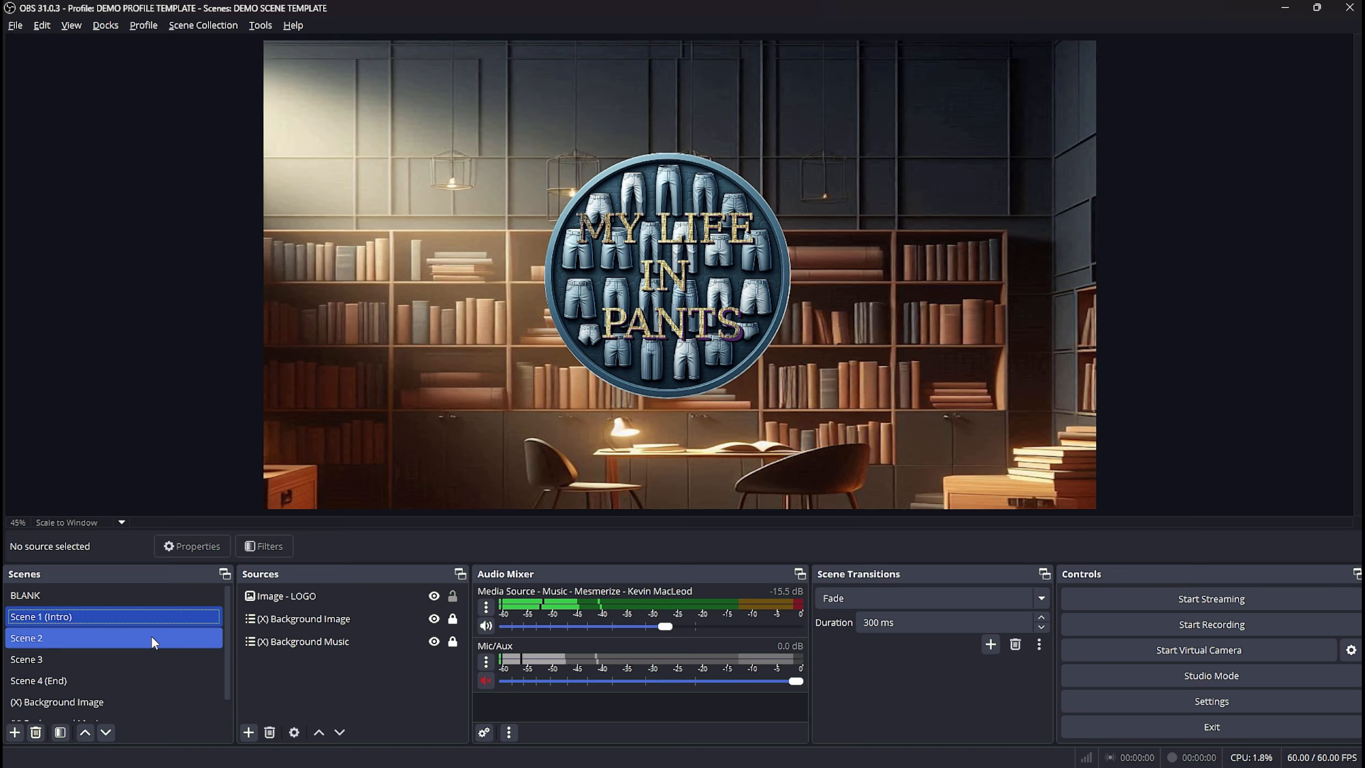
left_click(151, 636)
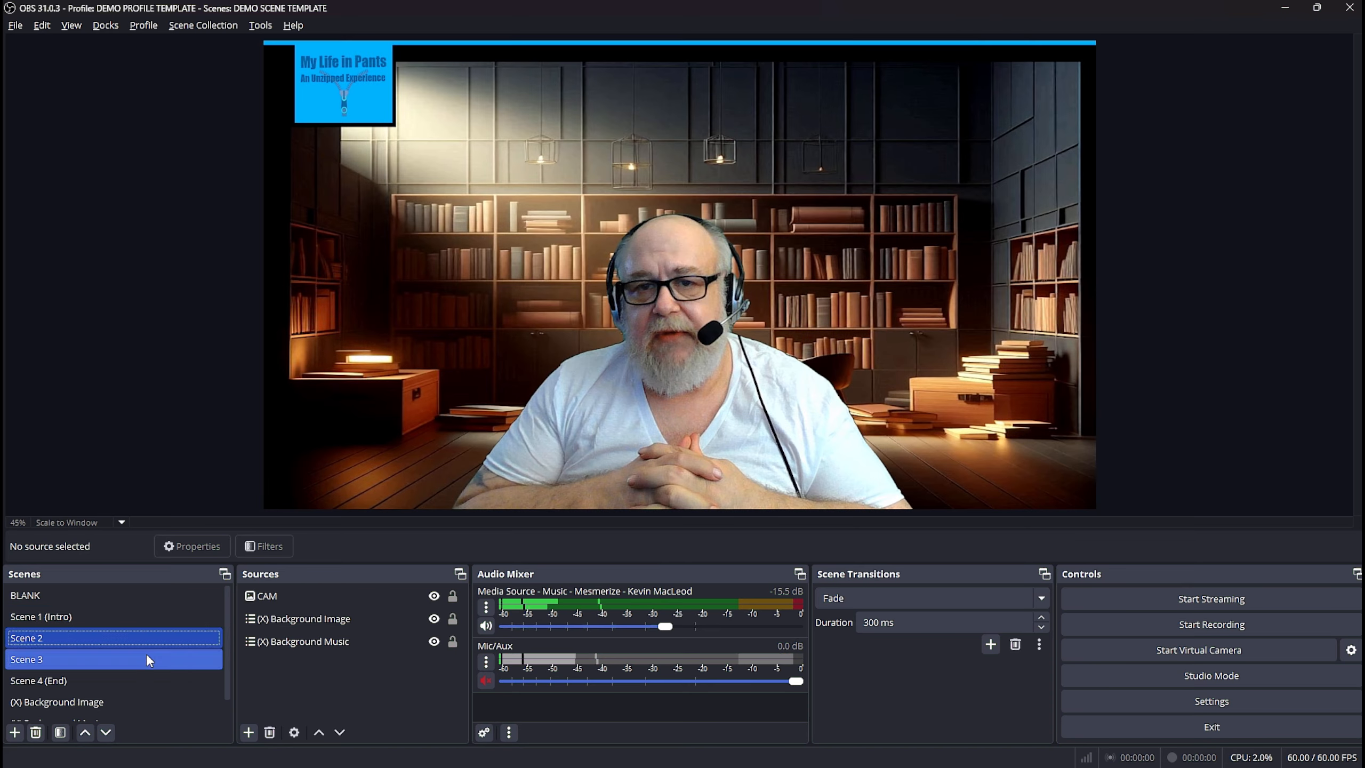
left_click(146, 652)
left_click(143, 678)
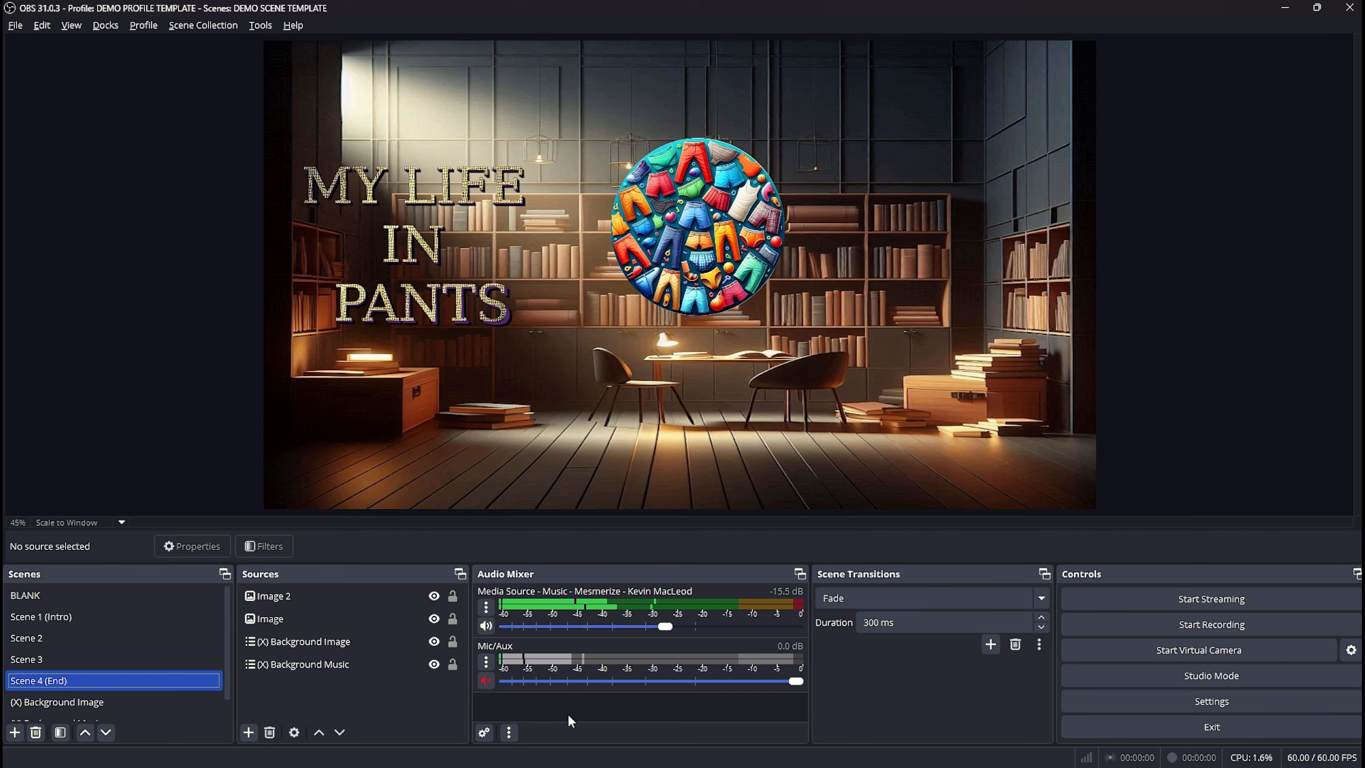
left_click(314, 613)
- Turn on Studio Mode and look at the transition options with Scene 4 (End) in preview
left_click(1174, 673)
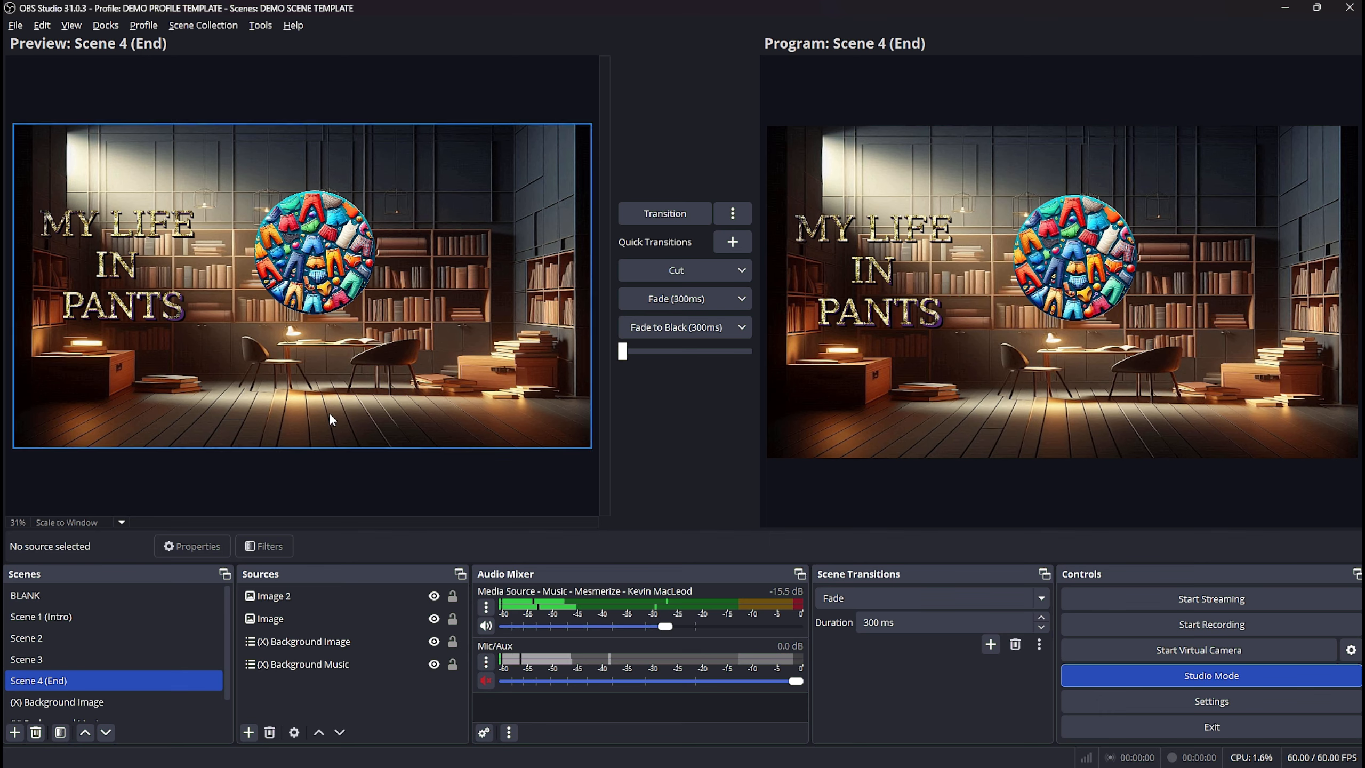
left_click(728, 217)
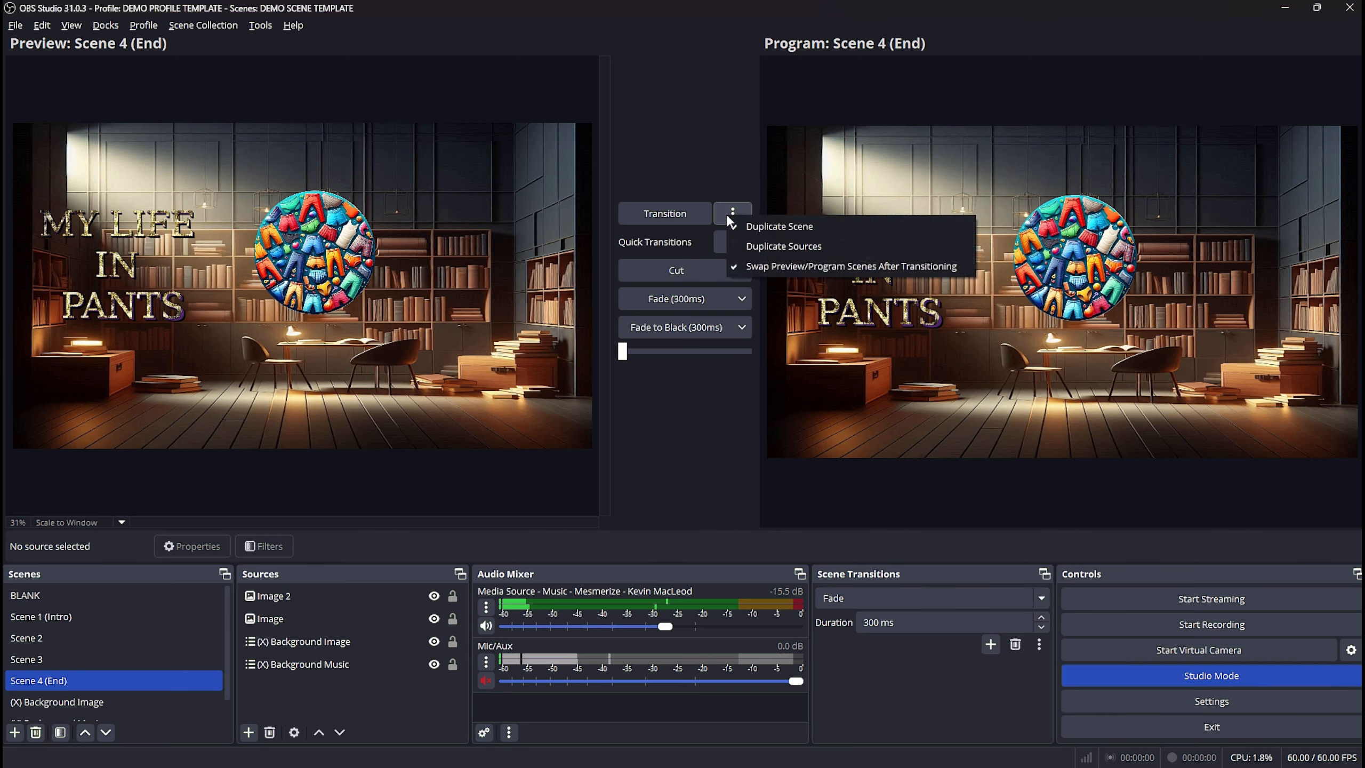
left_click(688, 215)
left_click(668, 216)
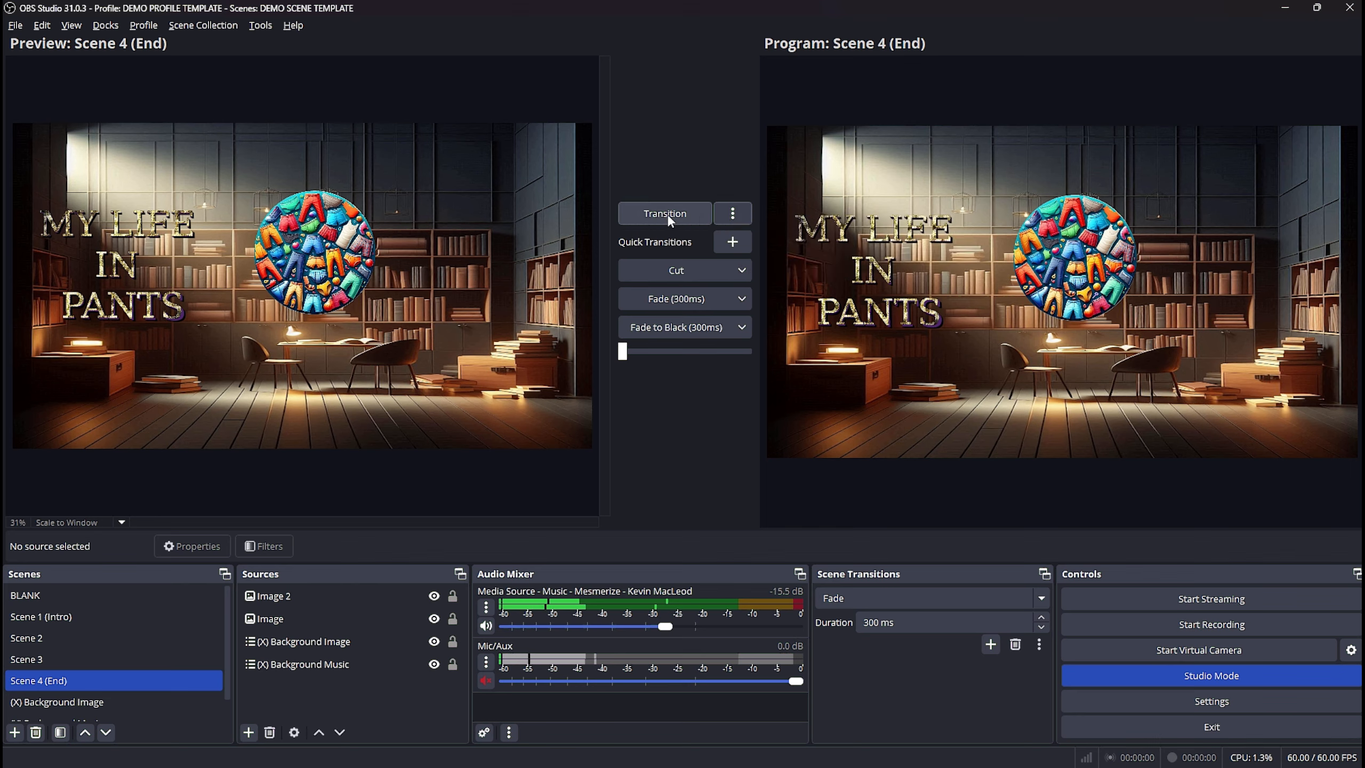
- Transition between BLANK and Scene 4 (End) repeatedly, leave BLANK as the program scene, and turn off Studio Mode
left_click(188, 594)
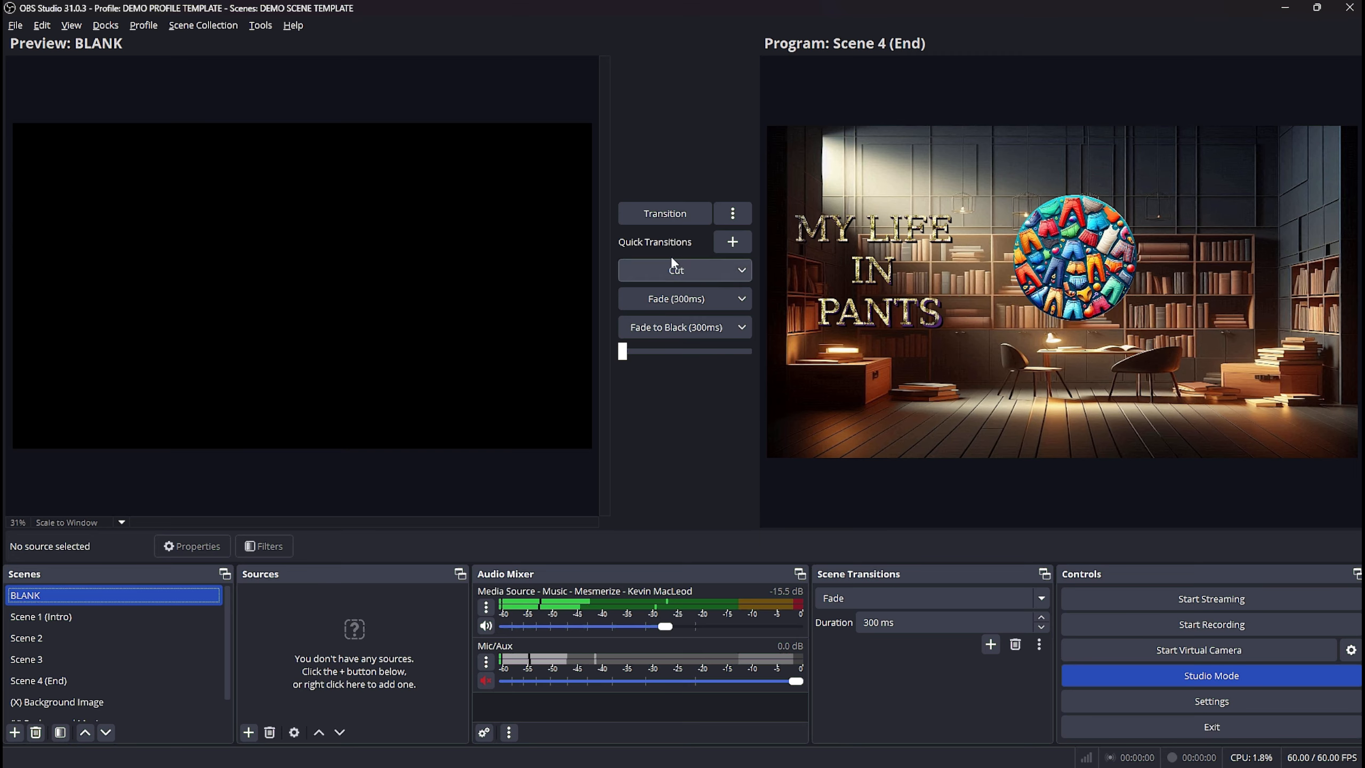
left_click(672, 215)
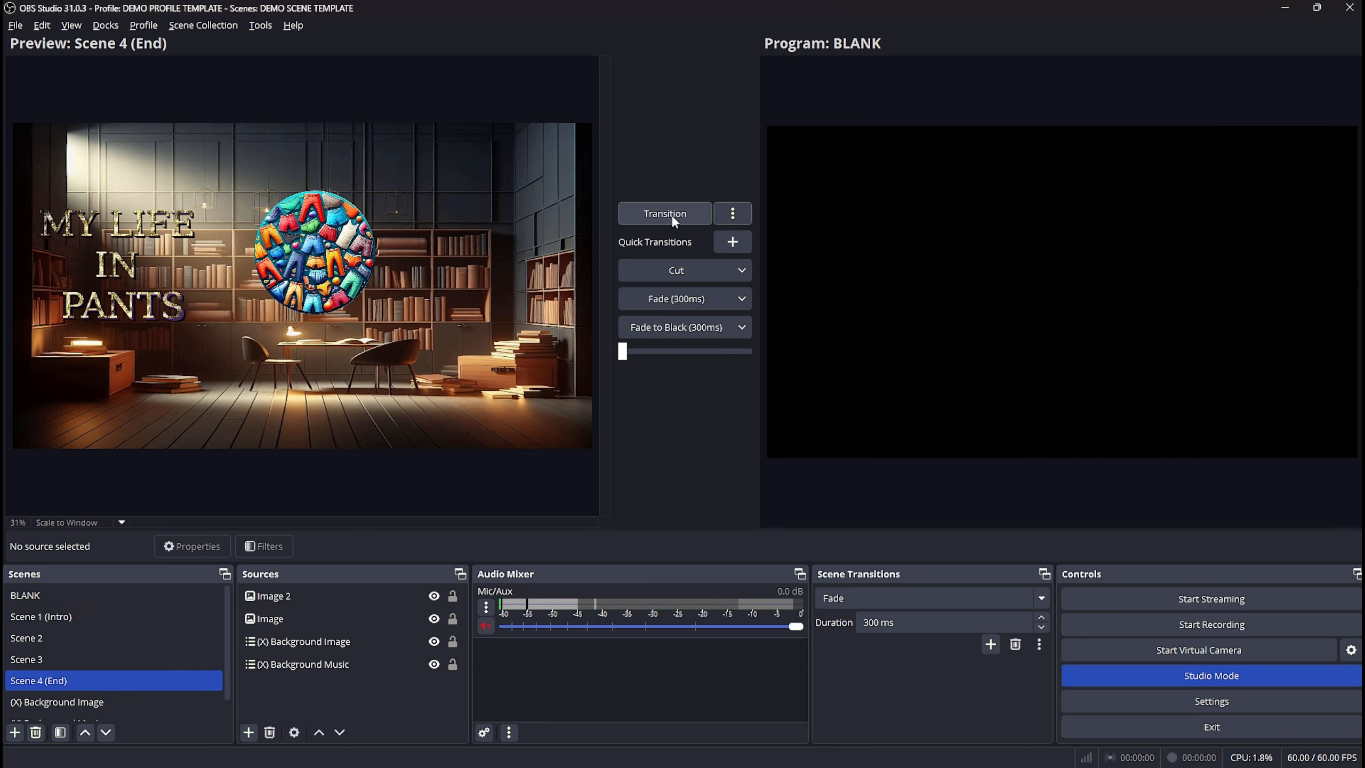
left_click(672, 214)
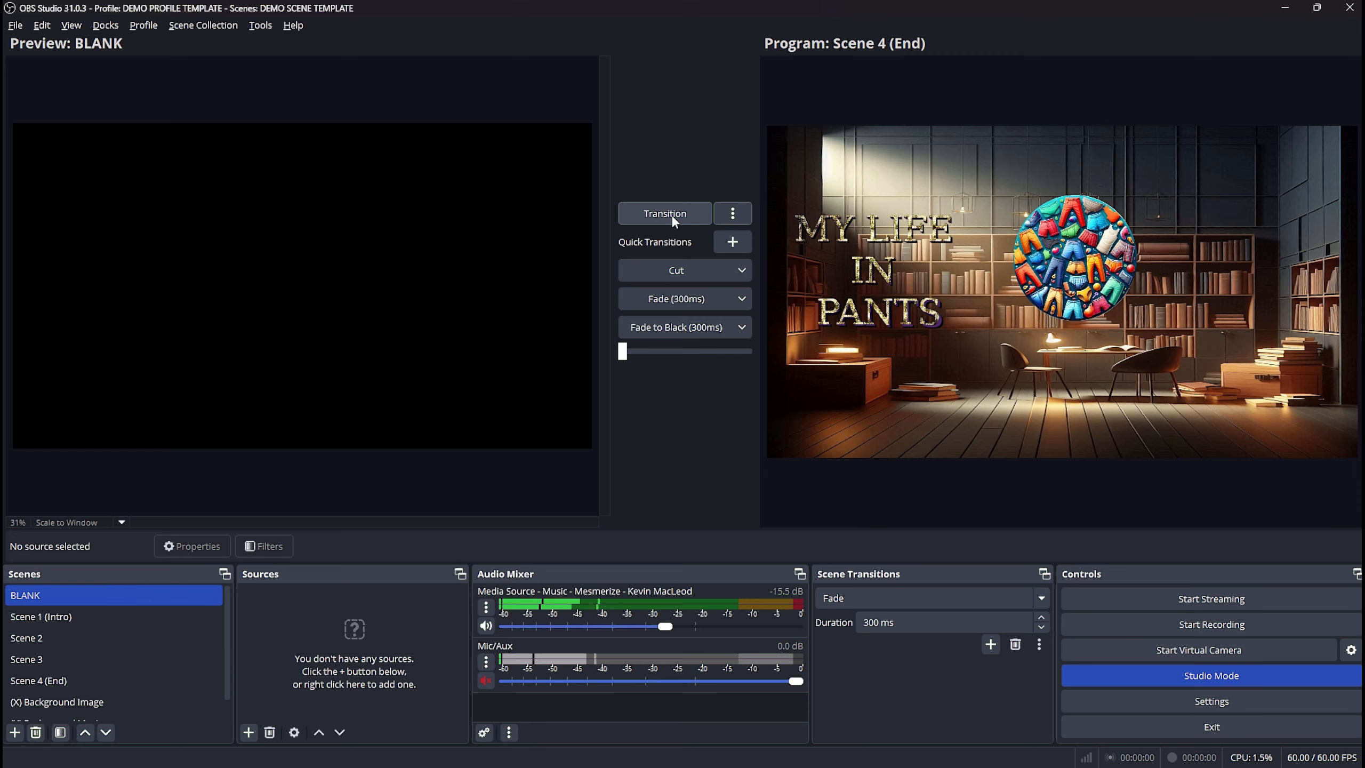
left_click(672, 215)
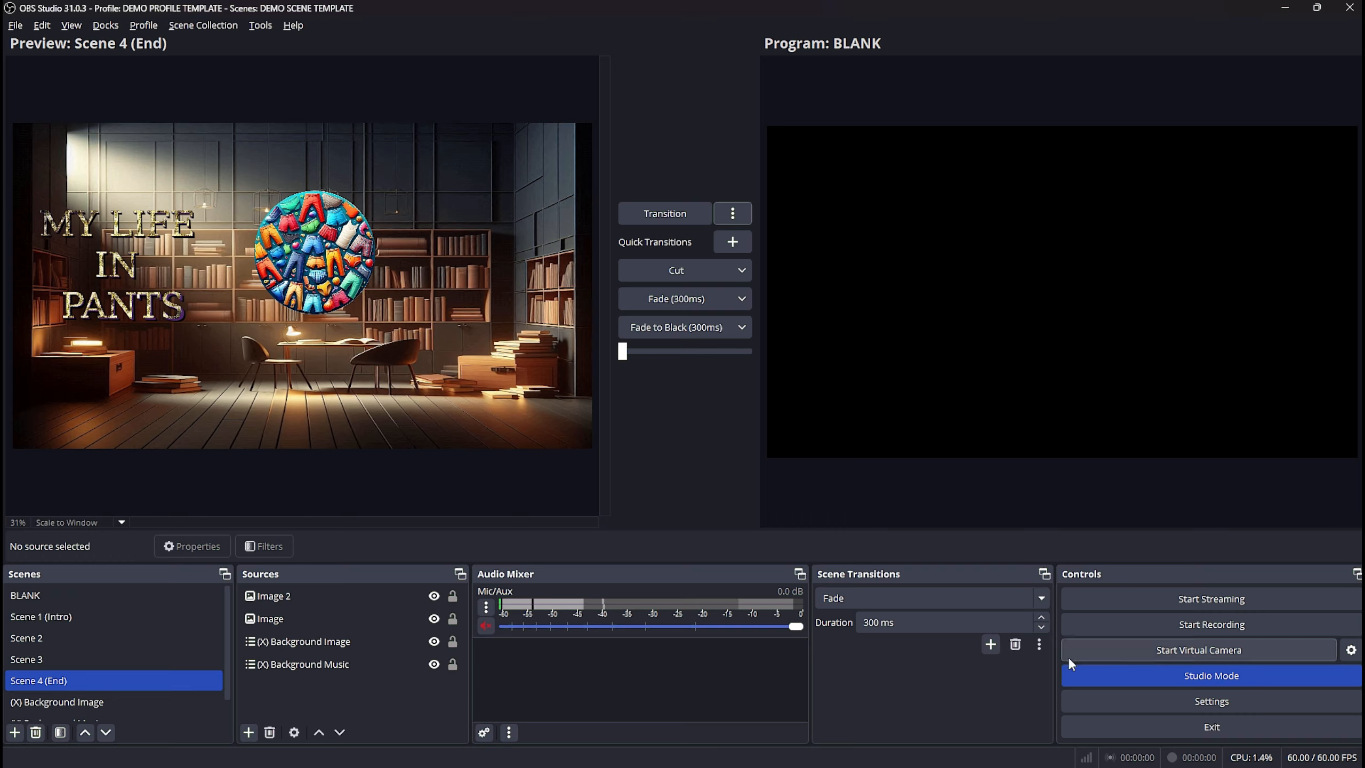
left_click(1134, 681)
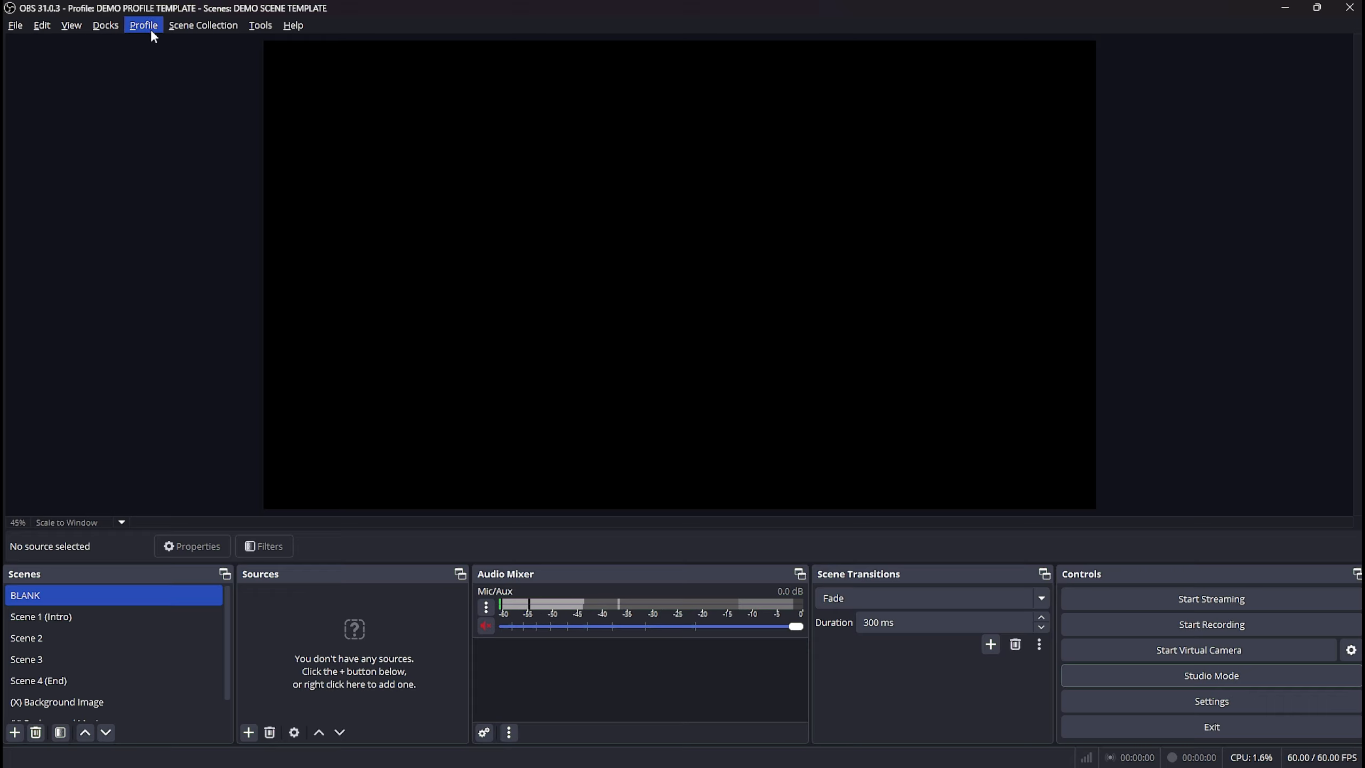
- Open the Hotkeys settings to examine the available shortcut assignments
left_click(20, 34)
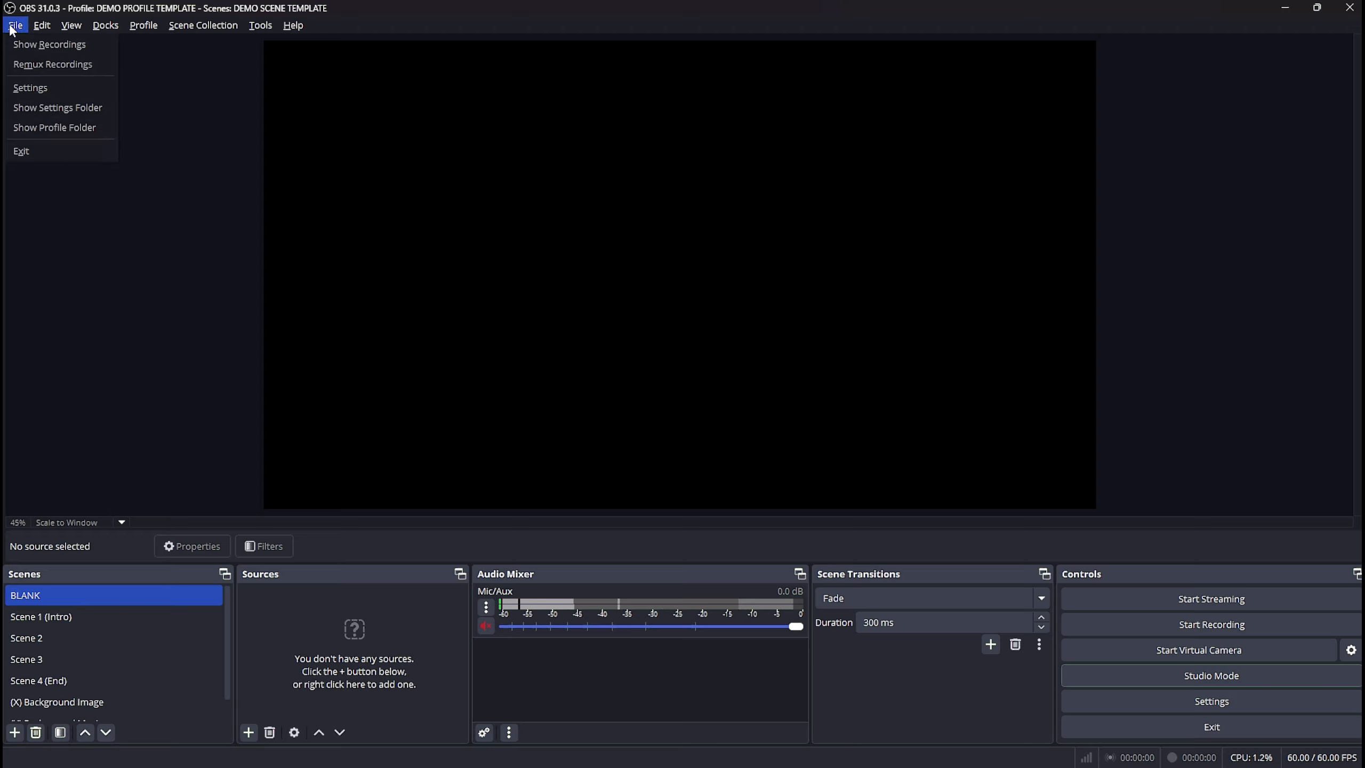
left_click(24, 88)
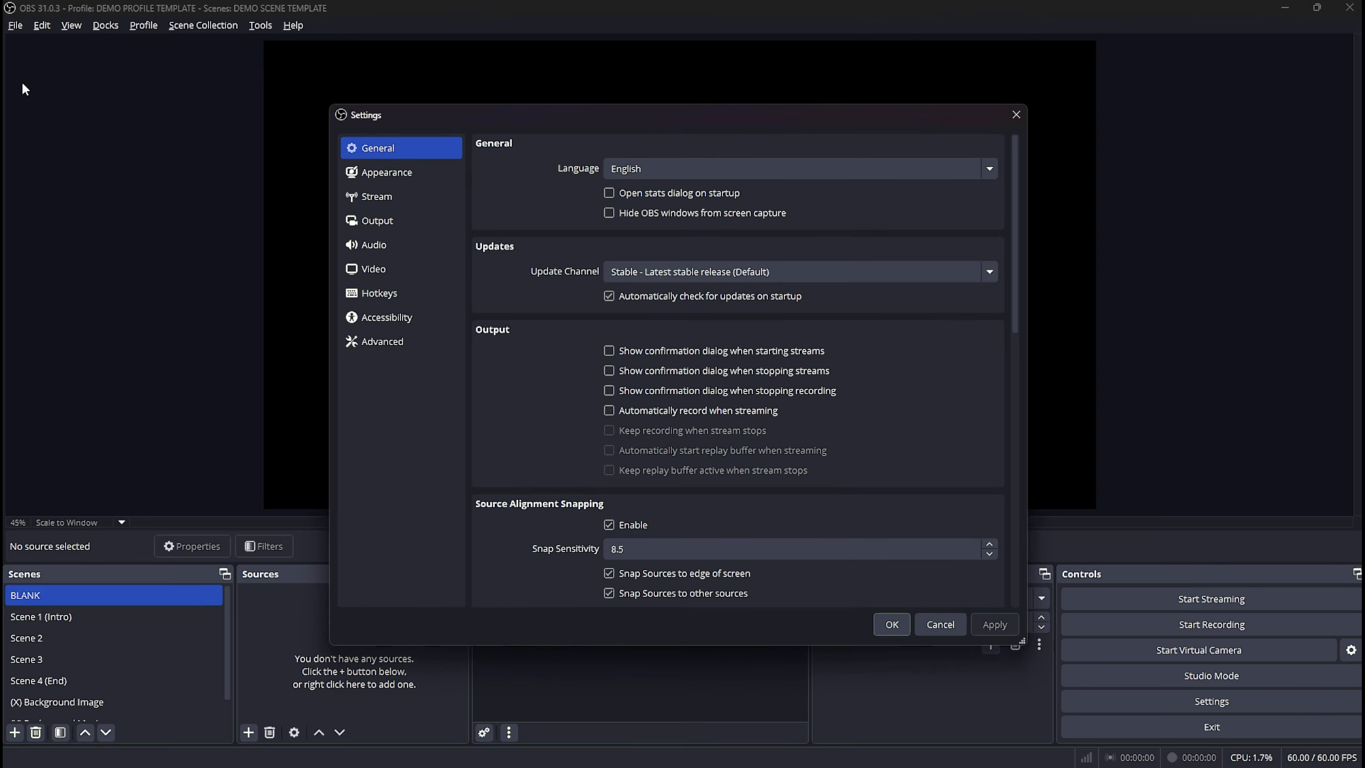
left_click(366, 301)
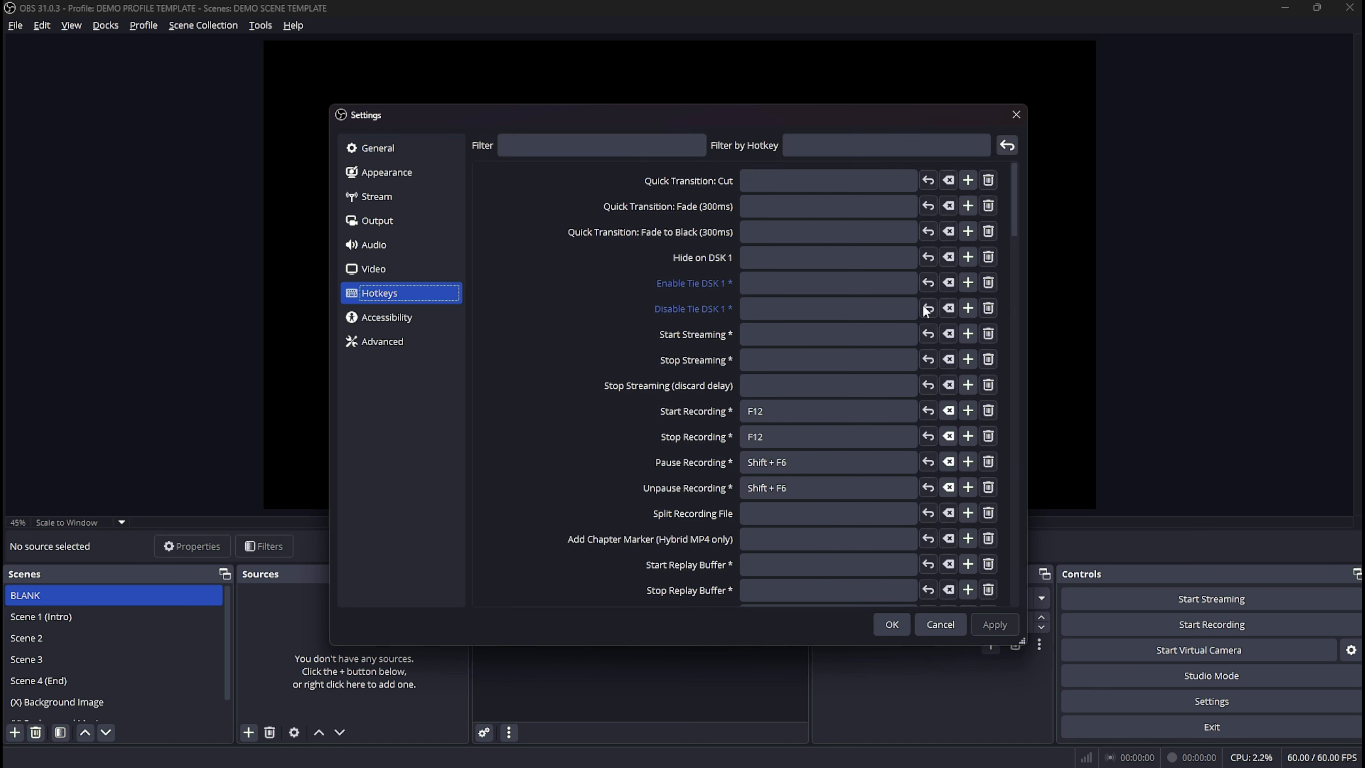
- Look at the scene-switching hotkeys, switch to the Corsair keyboard software to examine the K55 RGB's G-key assignments, and close that software
left_click_drag(1018, 230, 1043, 389)
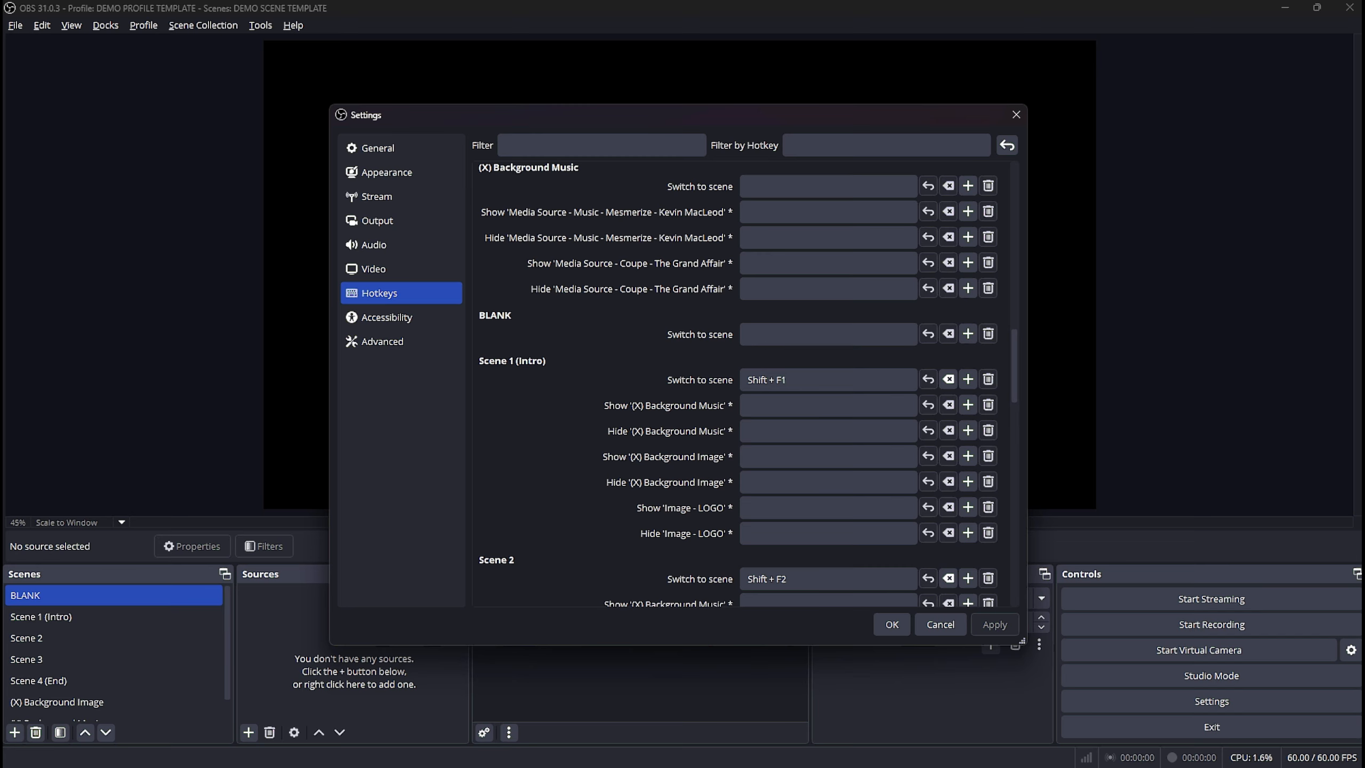
left_click(498, 751)
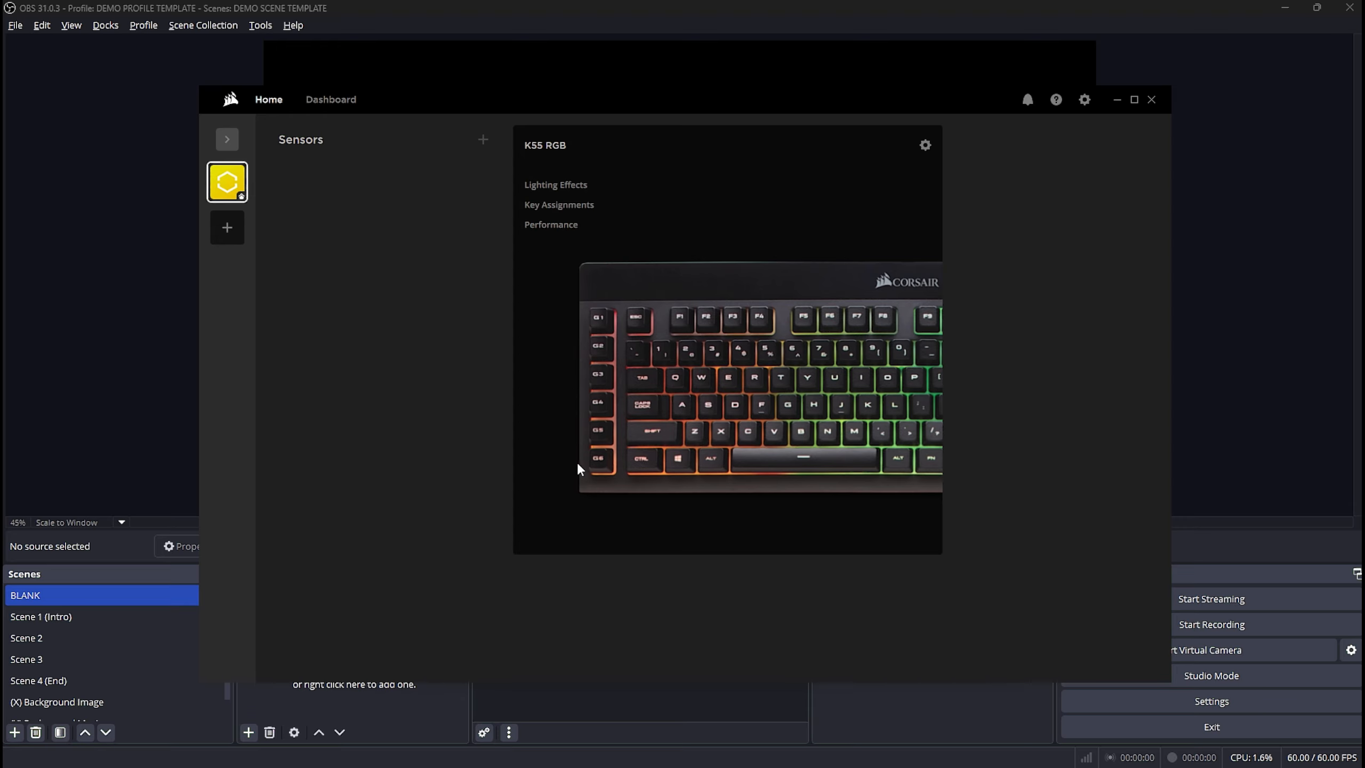
left_click(557, 207)
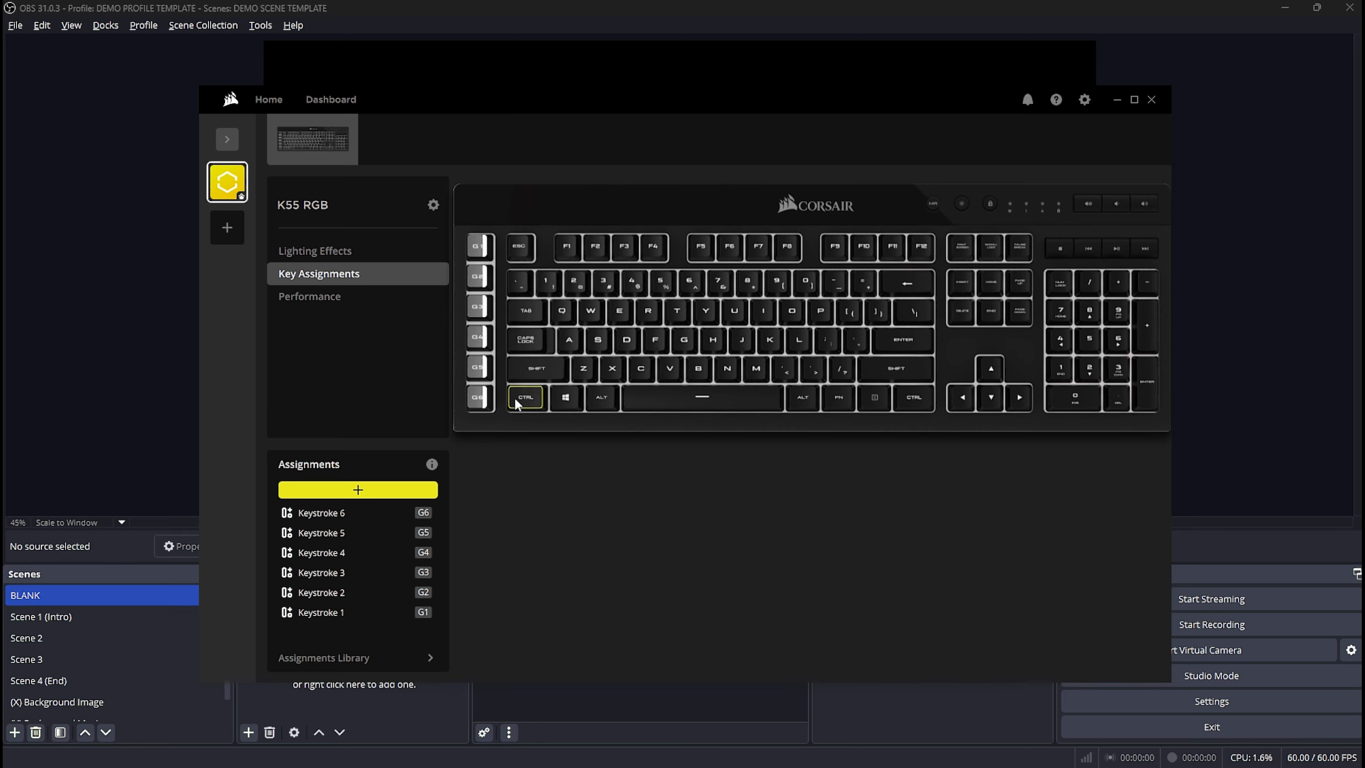
left_click(1151, 99)
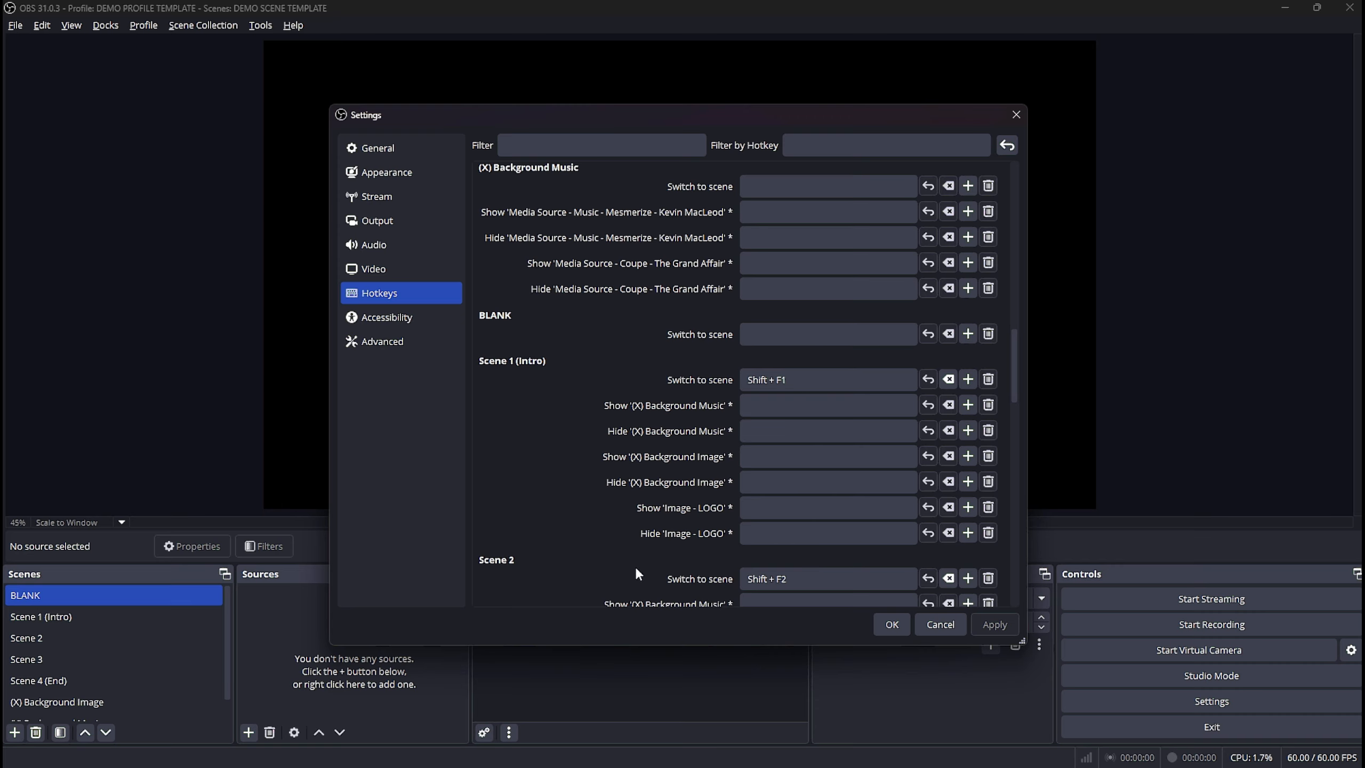
- Review the scene-switching hotkeys for Scenes 2 to 4 and the recording hotkeys, and close the settings
left_click_drag(1013, 381, 1015, 438)
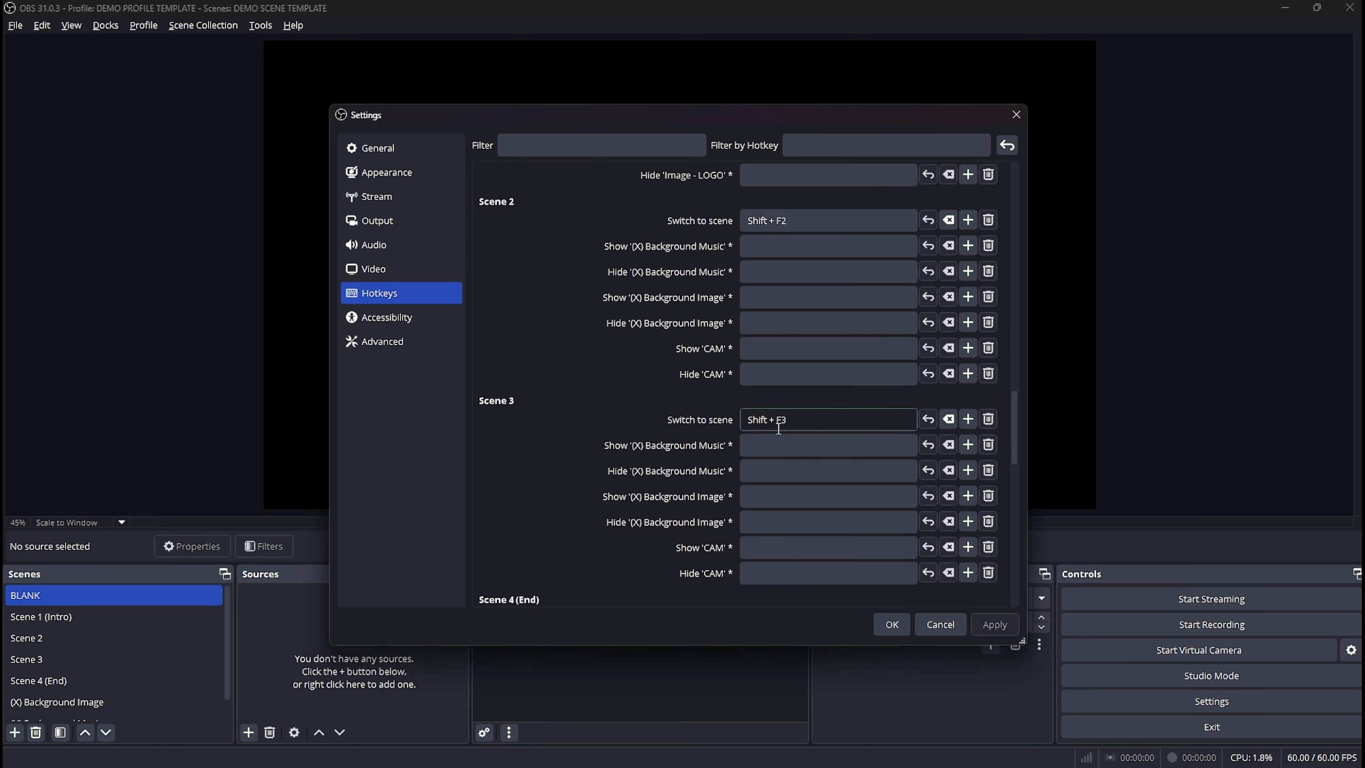
left_click_drag(1018, 439, 1021, 496)
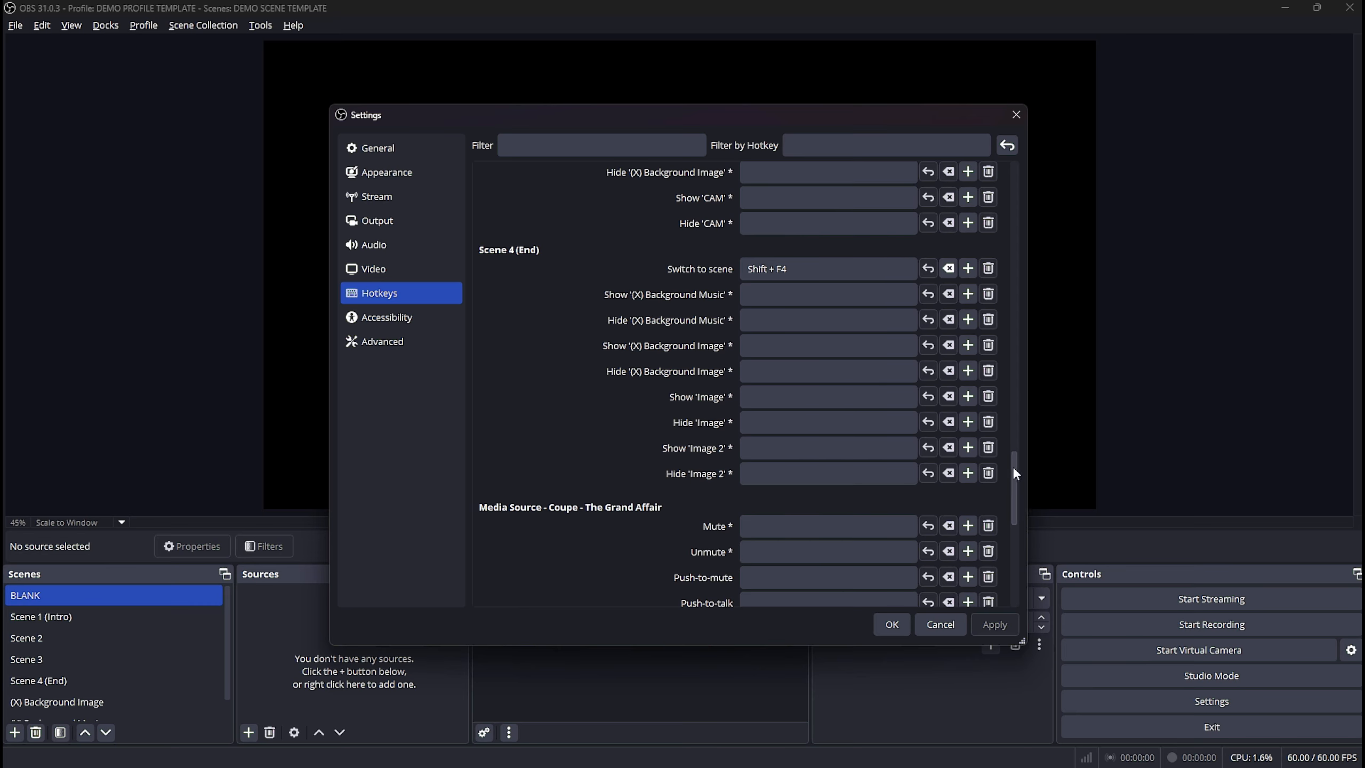
left_click_drag(1015, 472, 1060, 196)
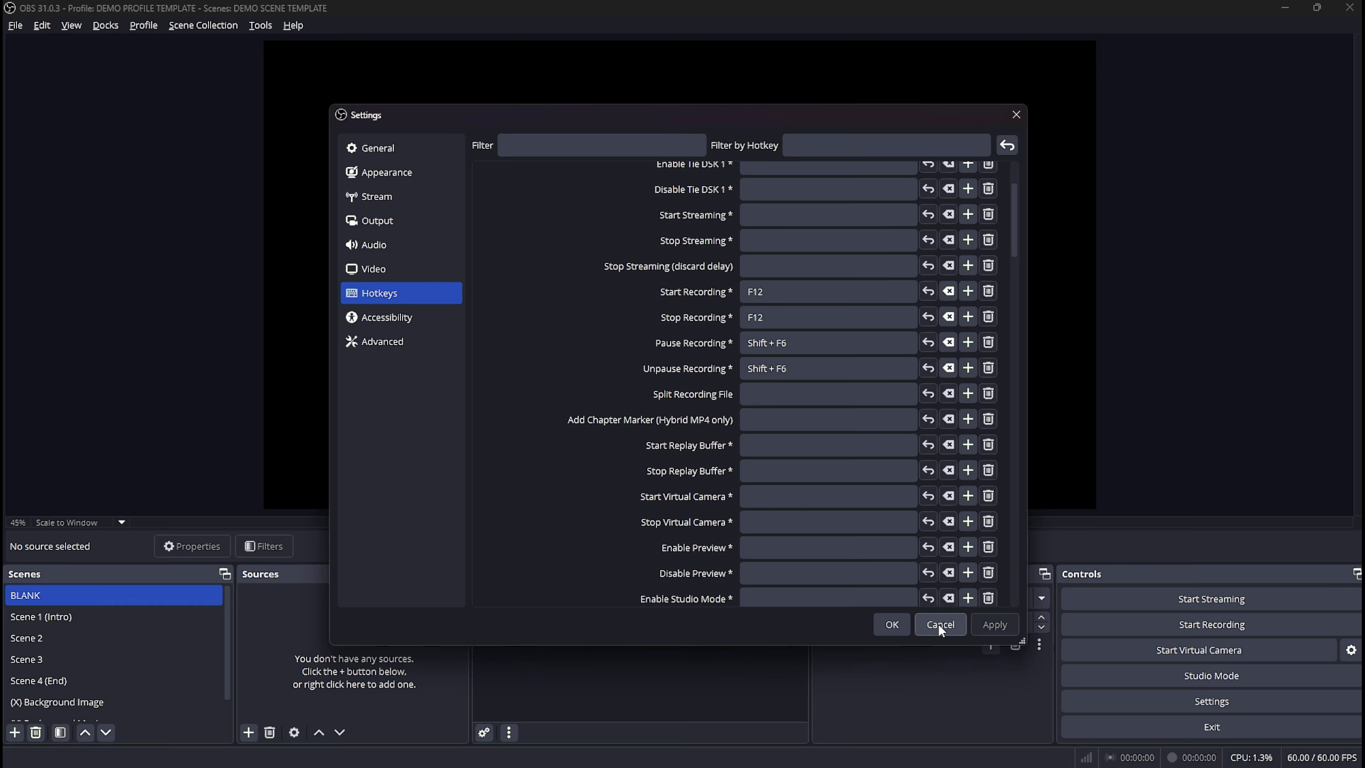
left_click(907, 625)
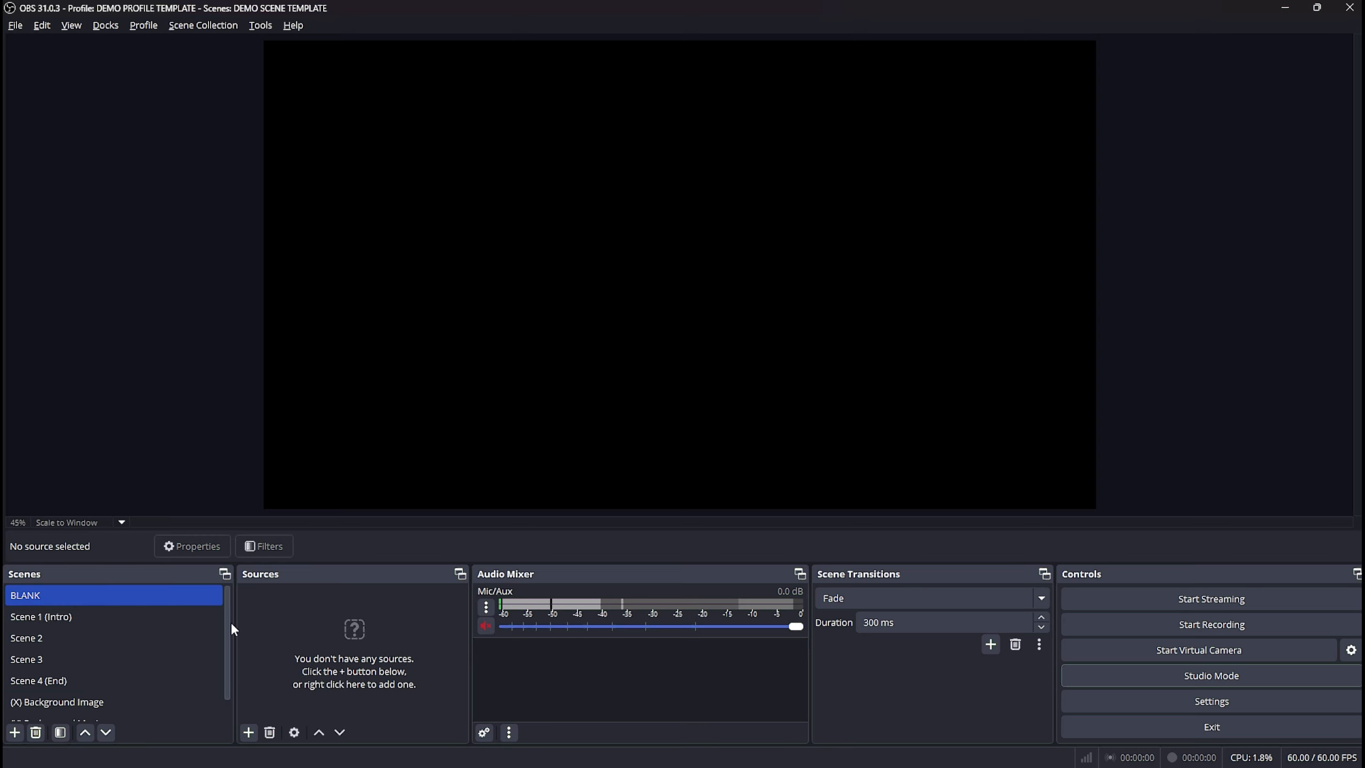
- In the (X) Background Music scene, set the Mesmerize media source's audio monitoring to Monitor Only (mute output) in the Advanced Audio Properties
left_click_drag(231, 622, 230, 687)
left_click(109, 699)
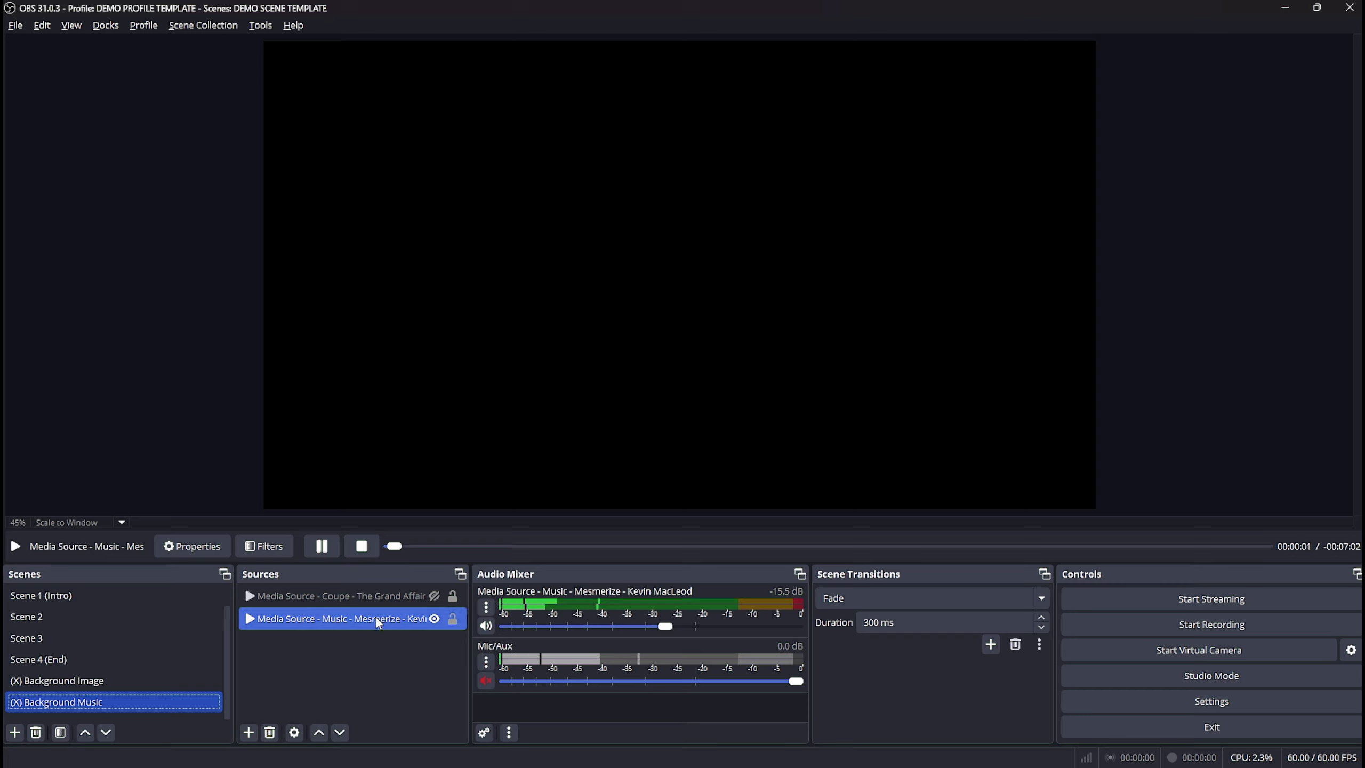
right_click(483, 628)
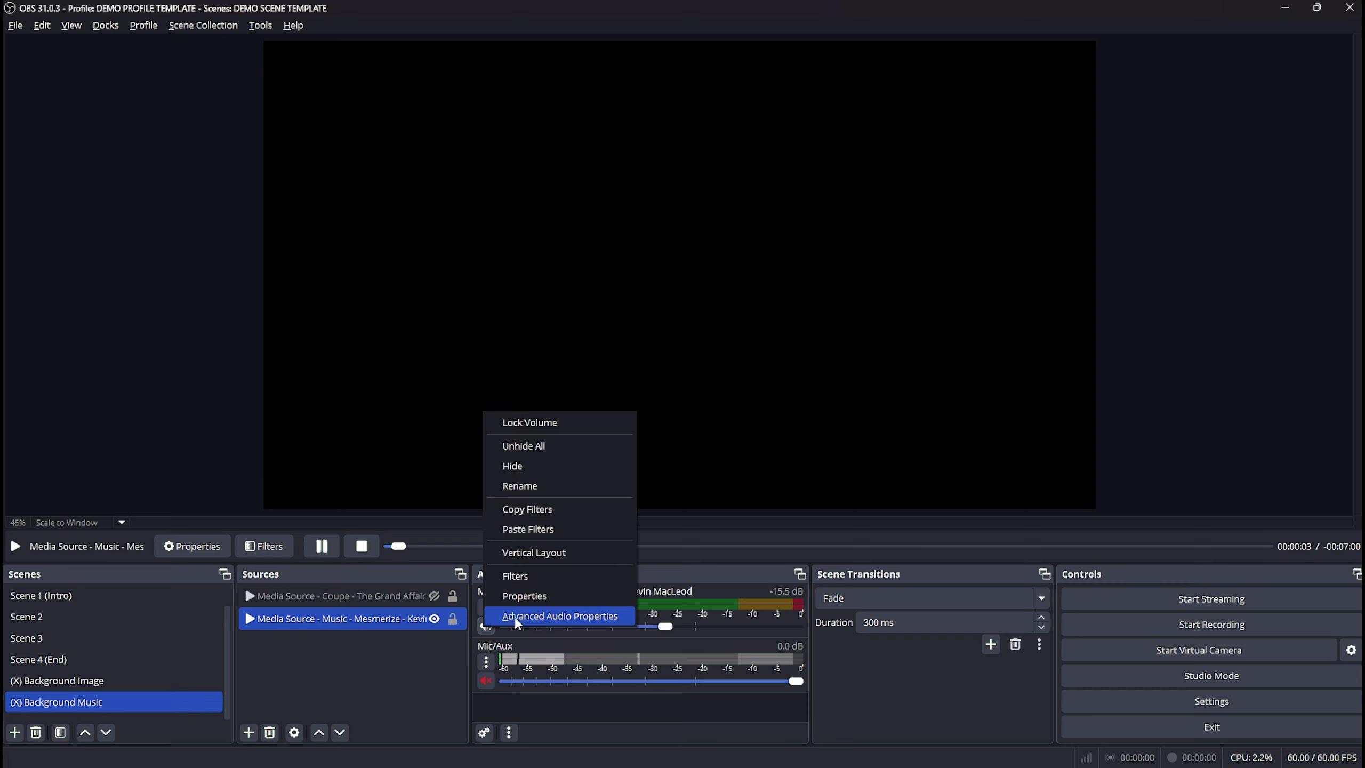
left_click(515, 617)
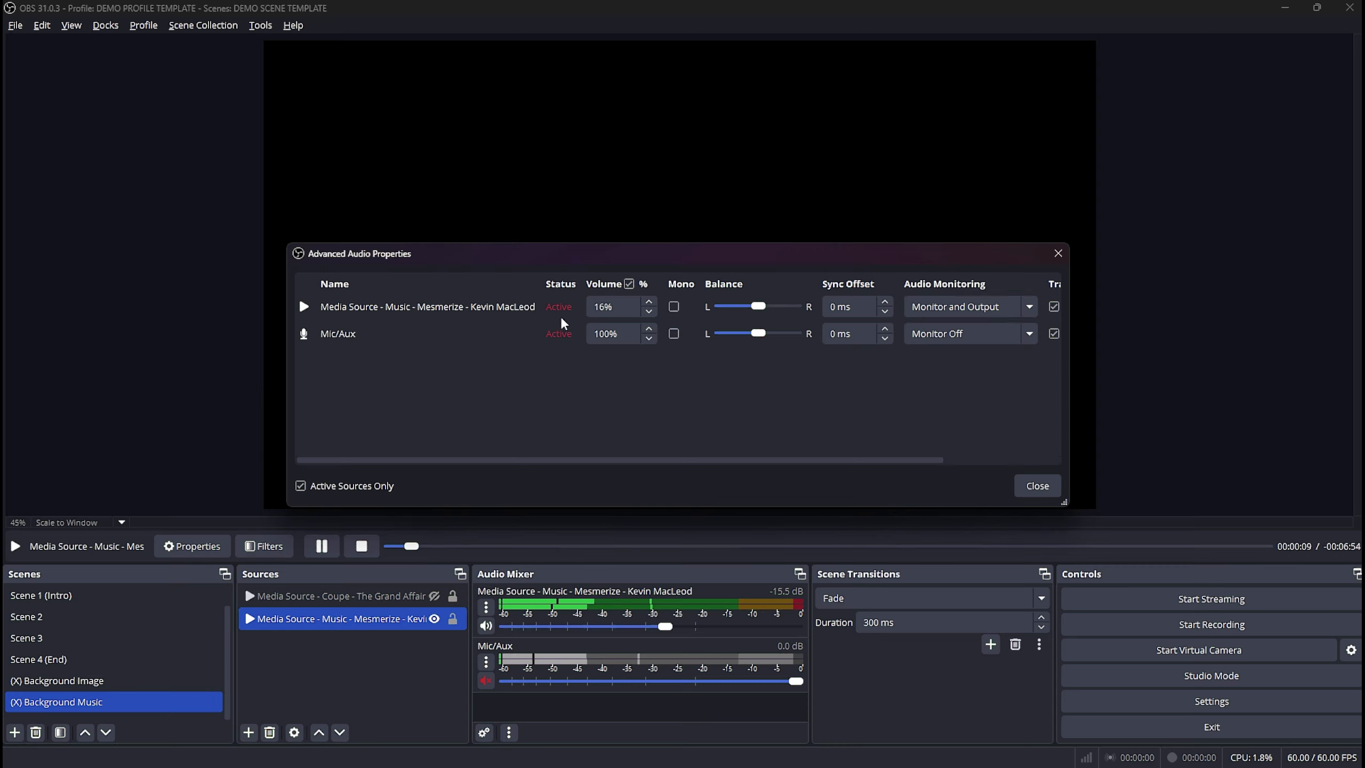
left_click(1034, 315)
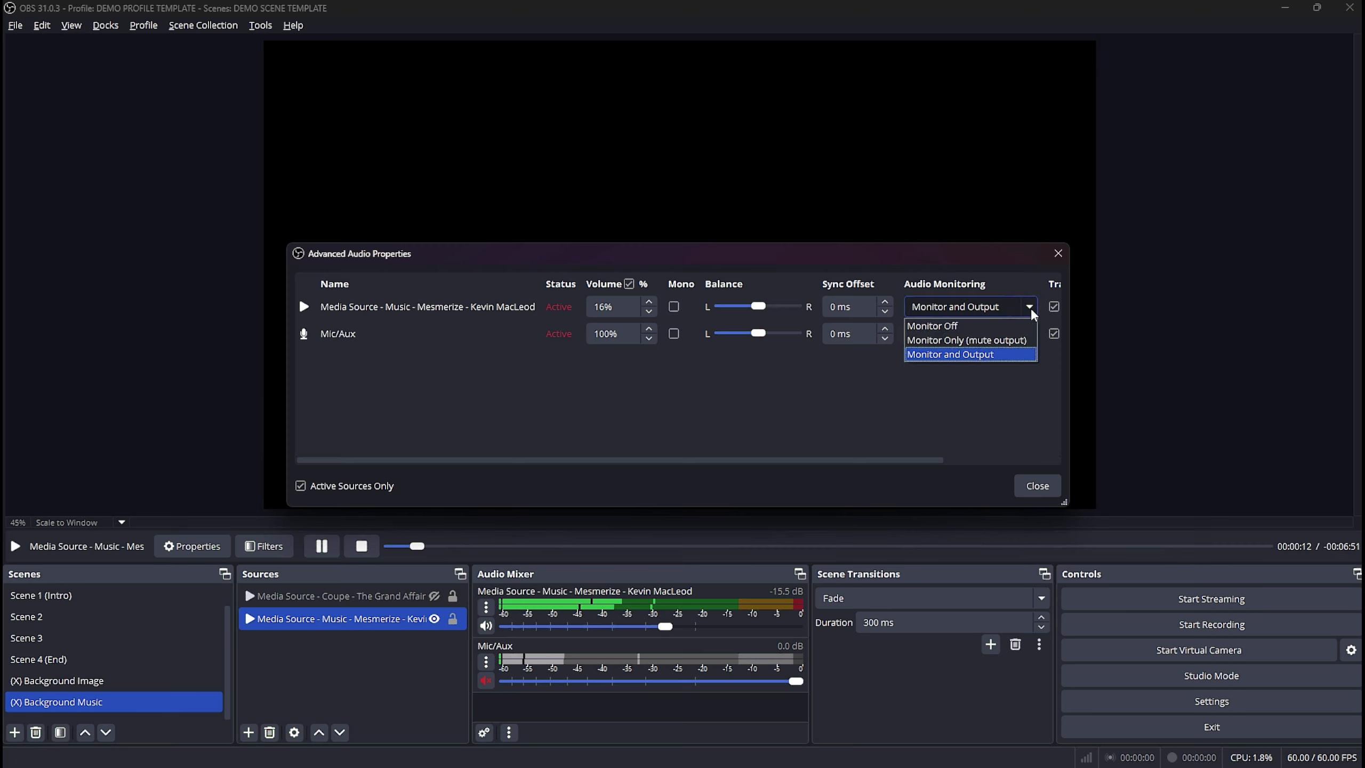
left_click(1021, 341)
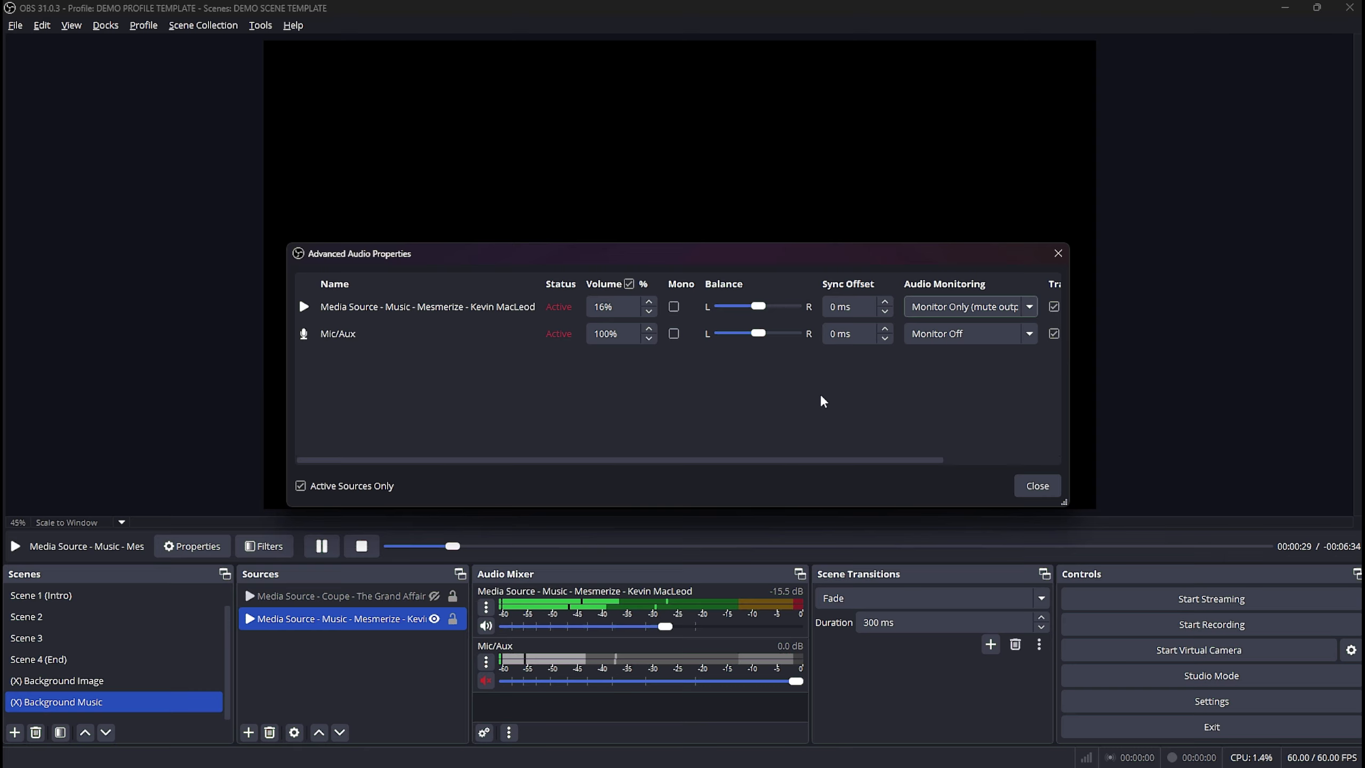
left_click(1033, 487)
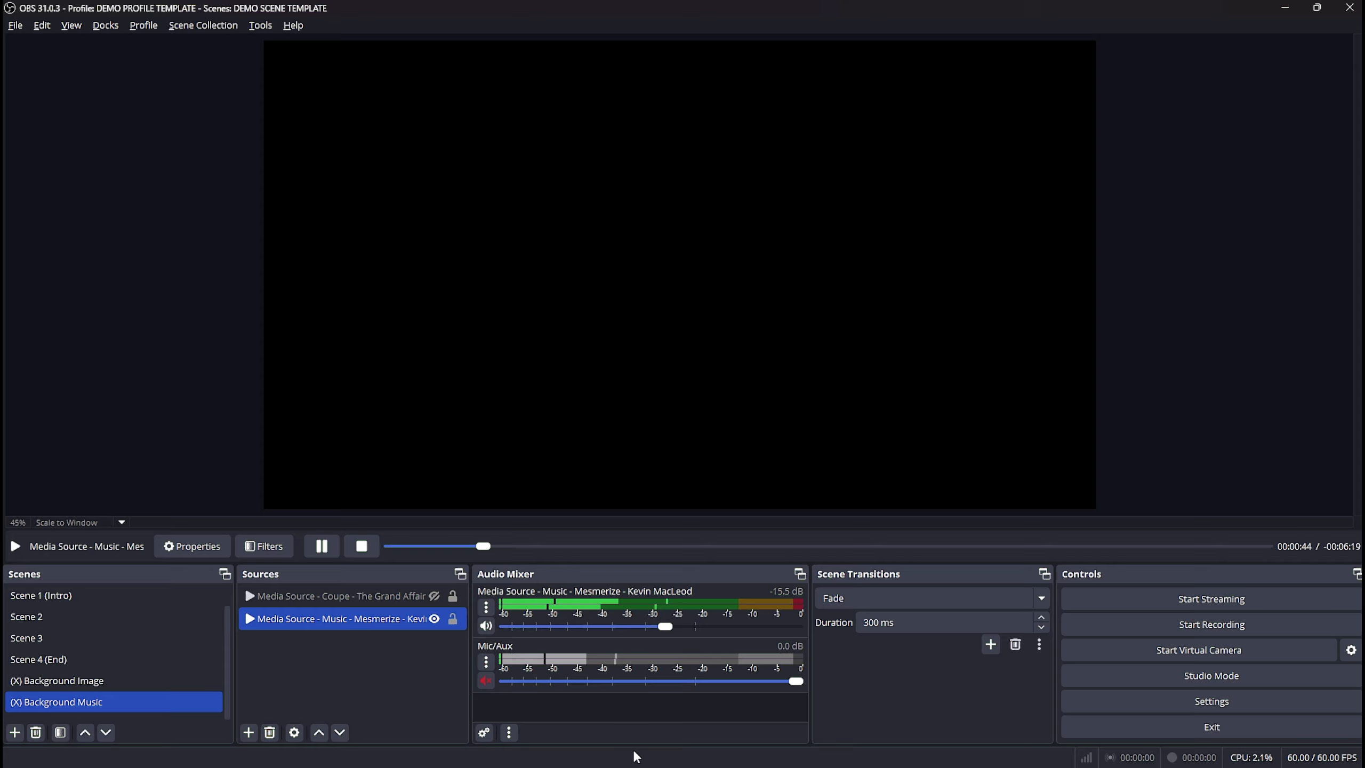
- Switch through Scene 1 (Intro), Scene 2 and Scene 3 to check the background music across the scenes
left_click(41, 595)
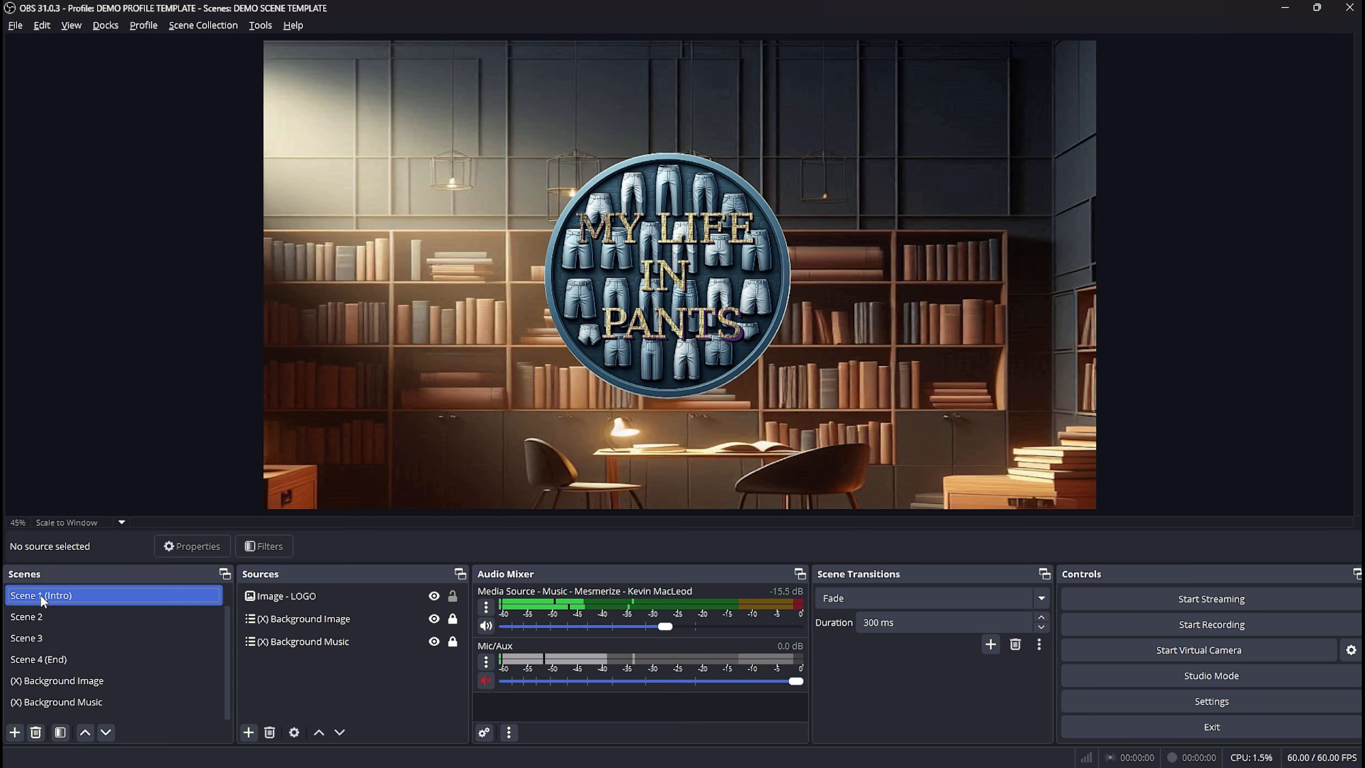
left_click(39, 617)
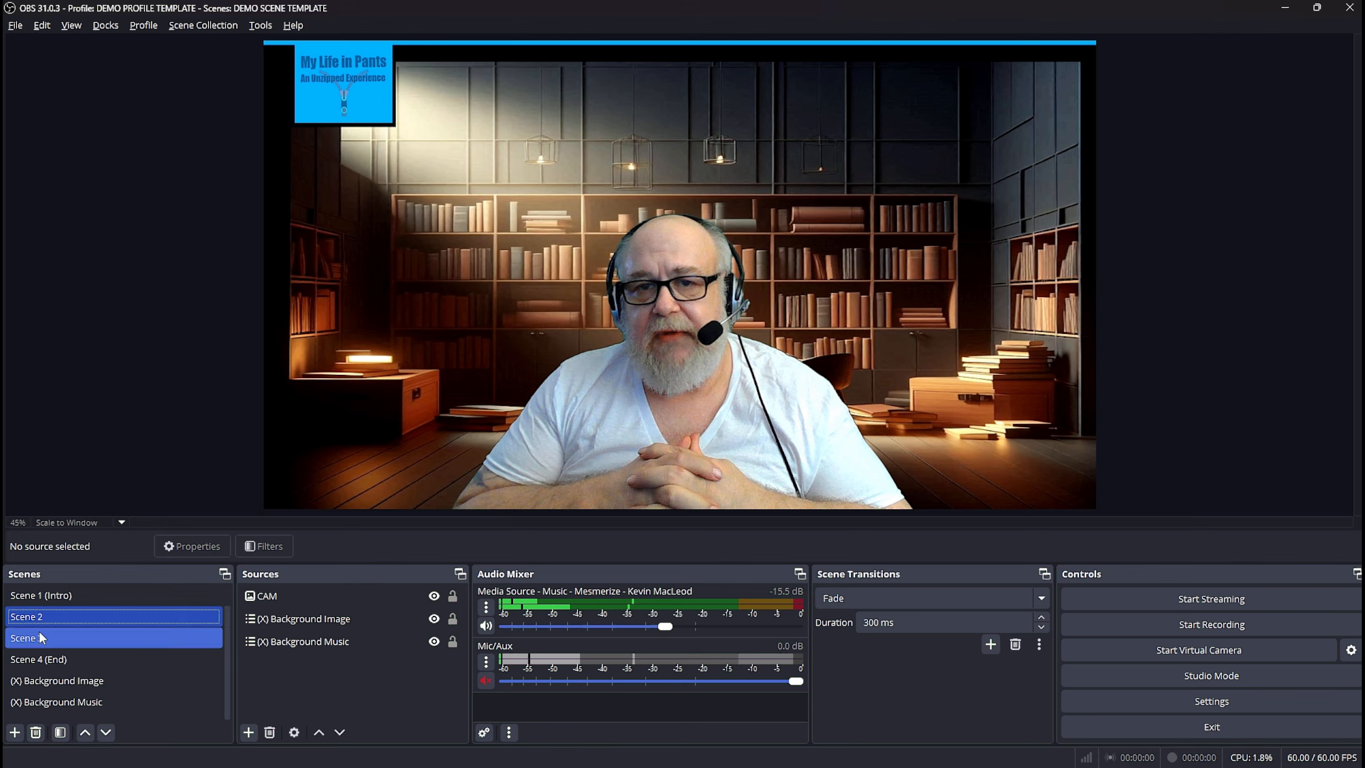
left_click(37, 631)
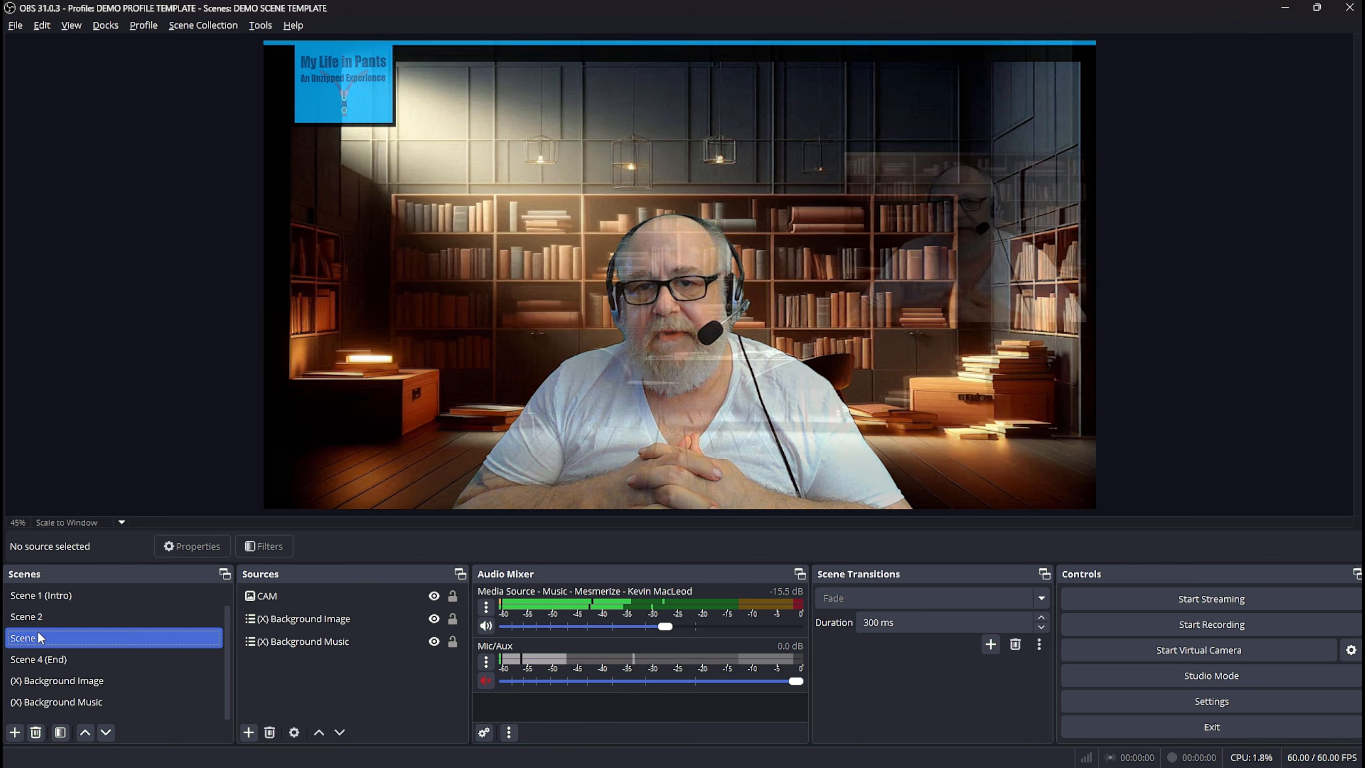